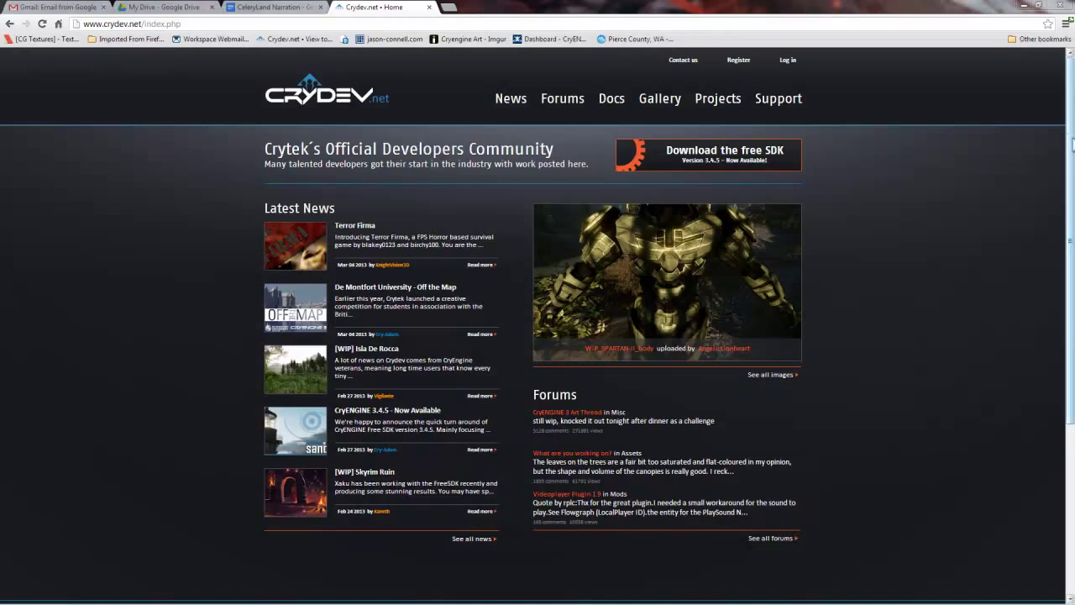
Open the free SDK version 3.4.5 download from the crydev.net home page
scroll(1058, 141, down, 1)
scroll(1058, 141, up, 1)
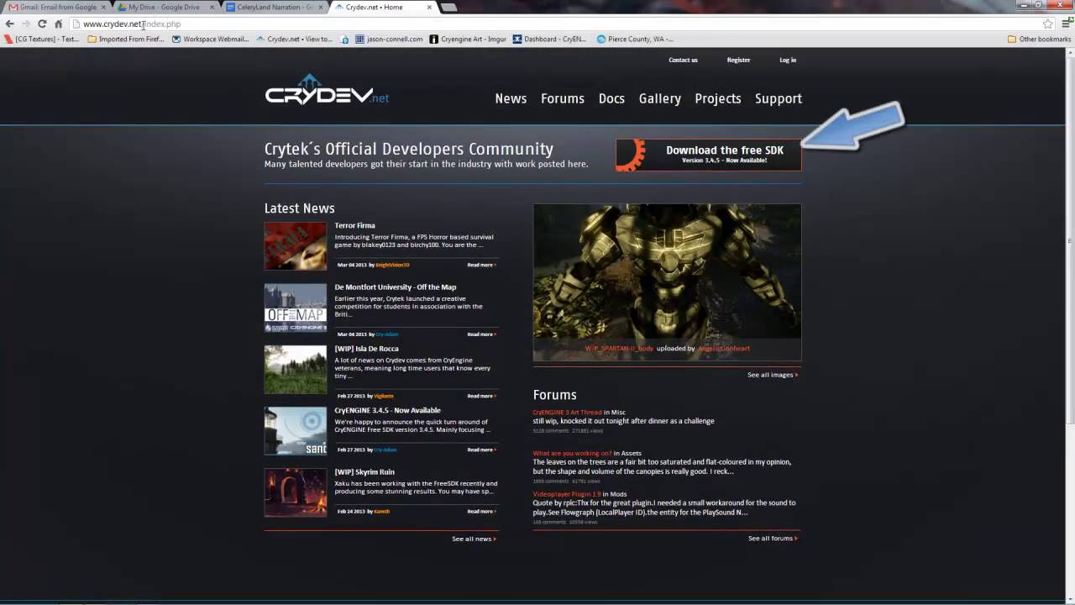
drag(141, 23, 82, 23)
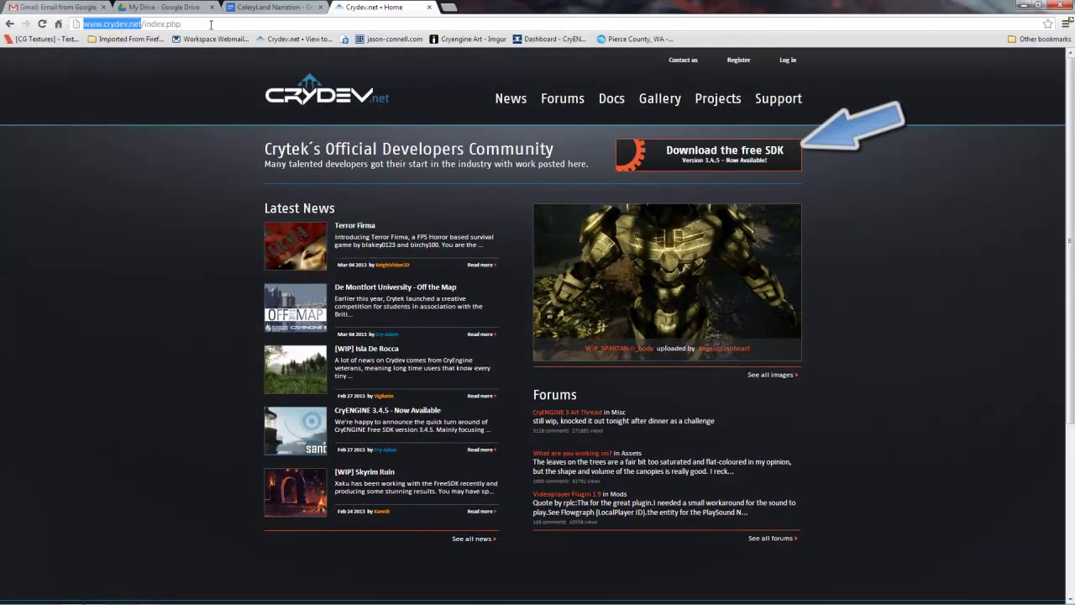
click(211, 25)
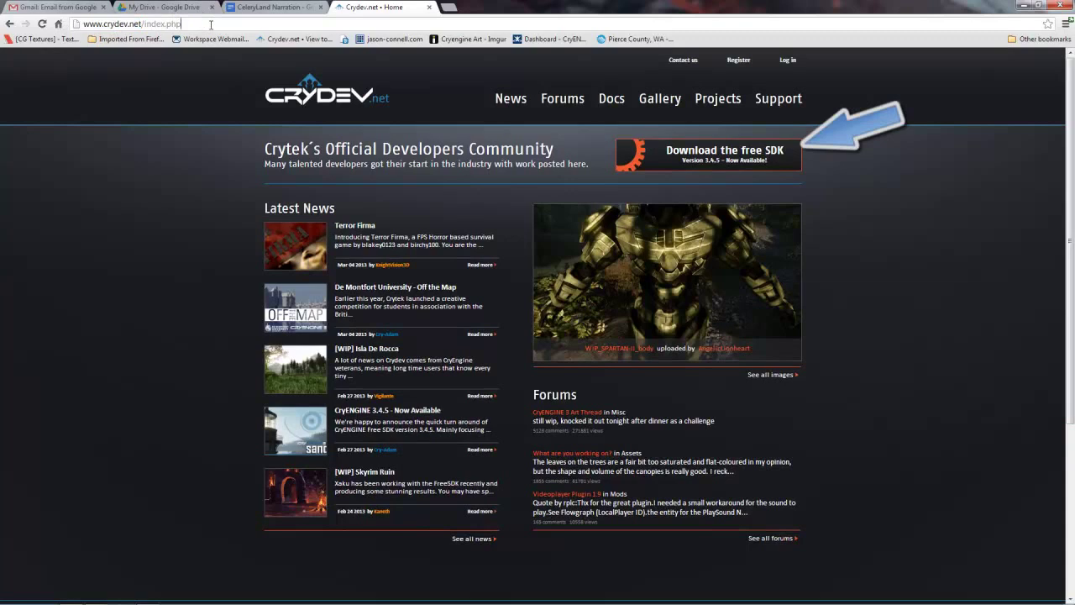
click(713, 162)
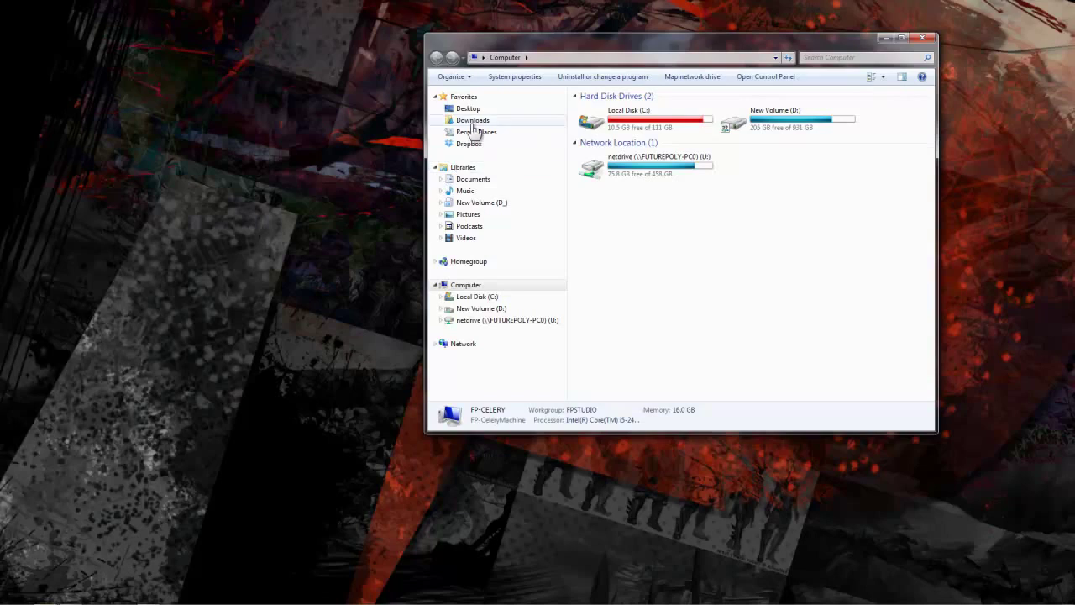
Extract the downloaded CryENGINE SDK archive into a new folder named CryEngine3.4.5 on the D: drive
click(474, 122)
drag(609, 50, 237, 48)
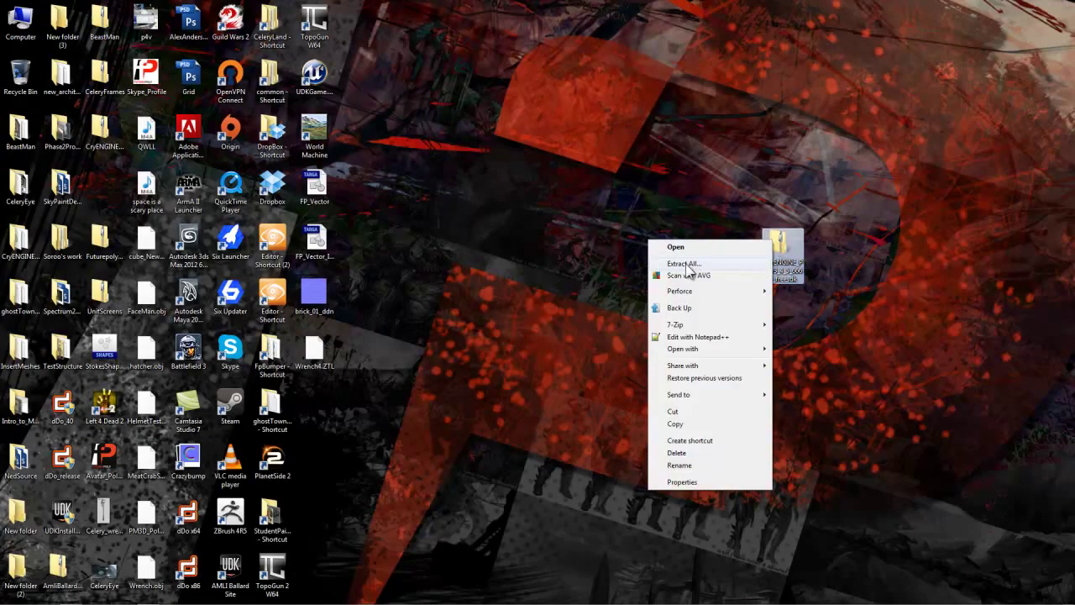
click(685, 263)
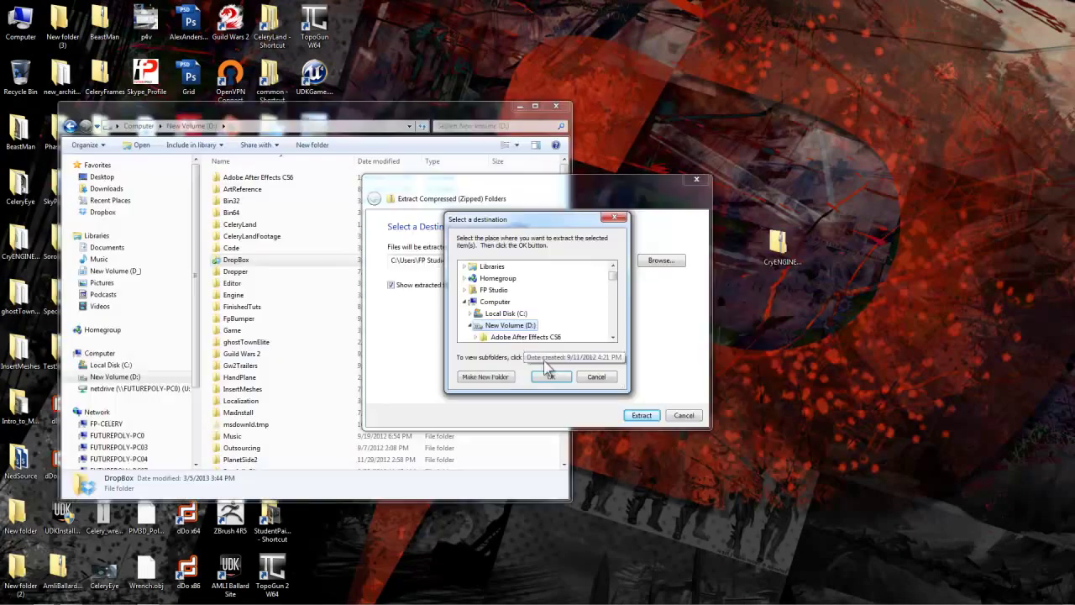
click(501, 377)
text(CryEngine3.4.5)
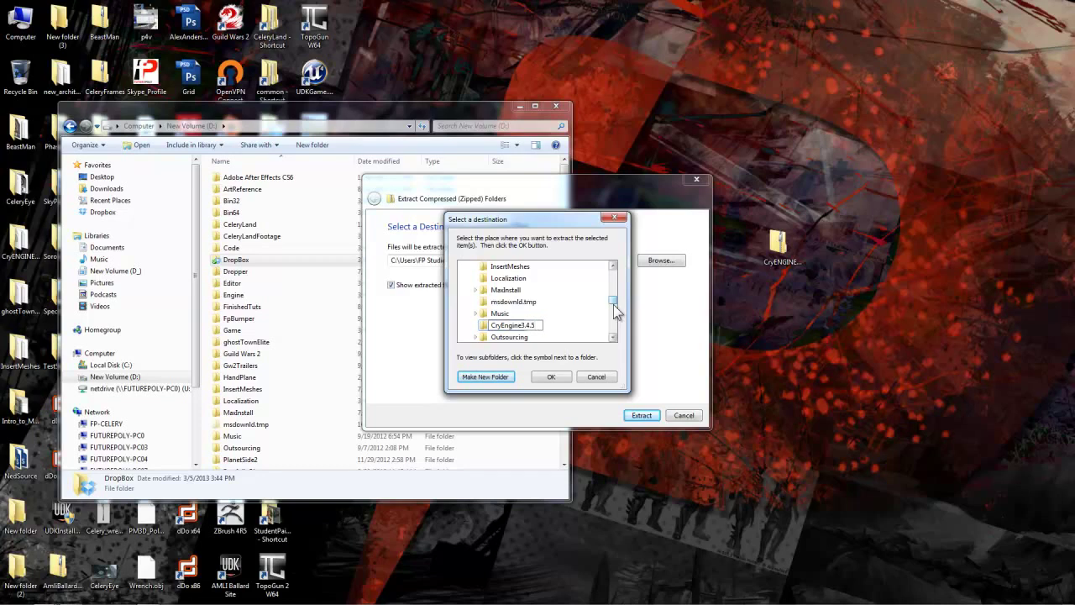
key(Return)
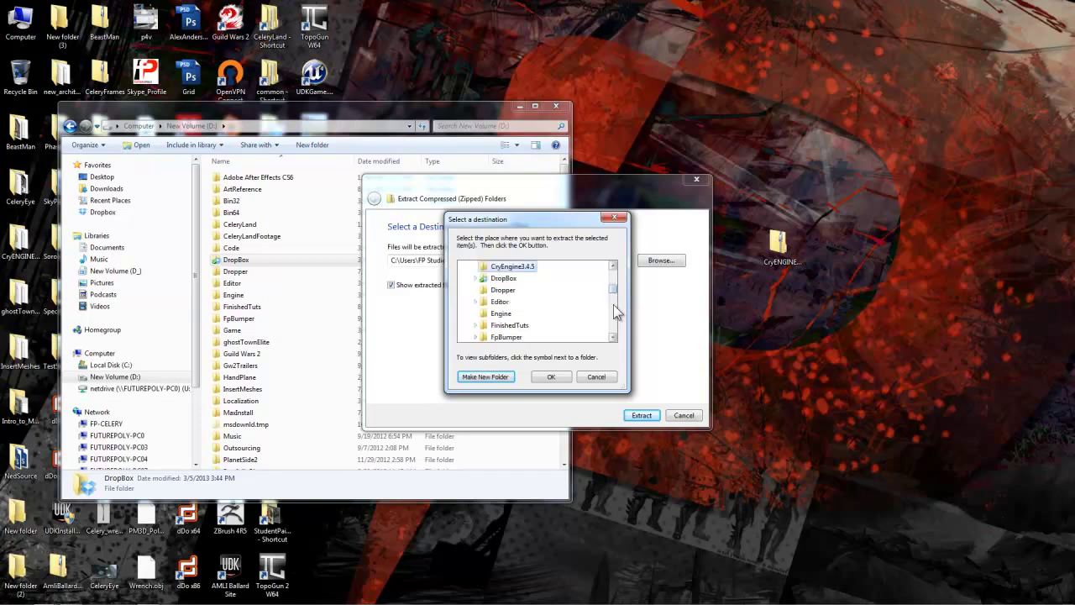
click(561, 377)
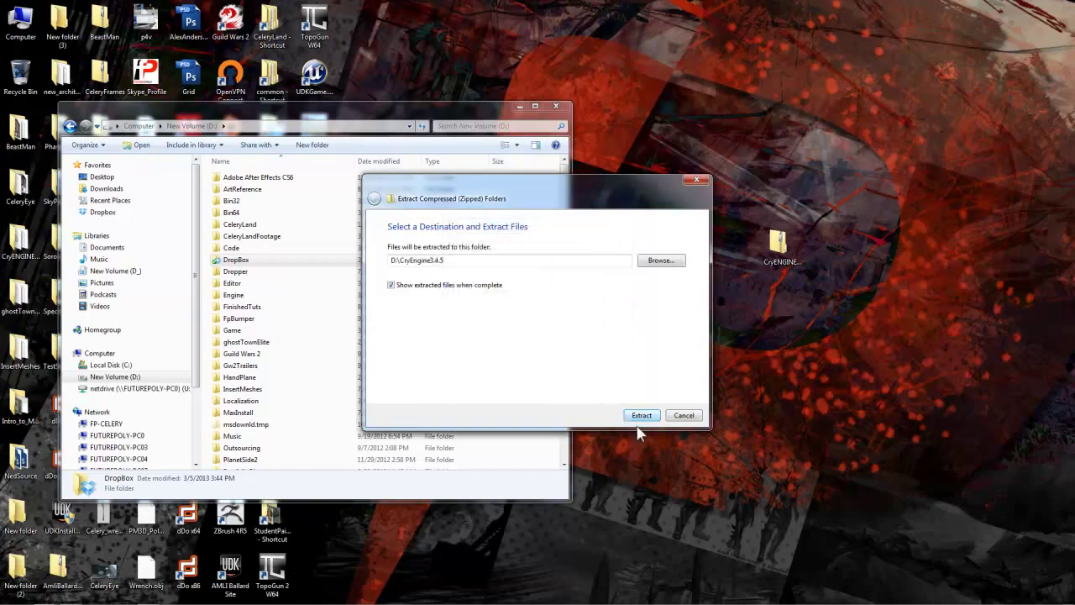
click(642, 416)
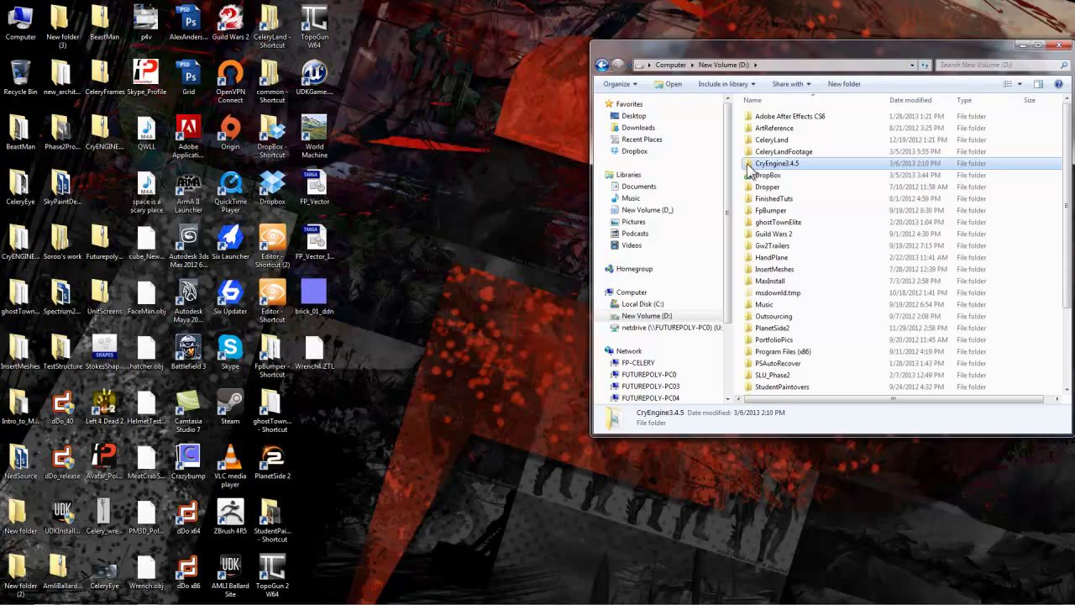
Create a folder named Objects inside the Game folder of CryEngine3.4.5
double_click(750, 165)
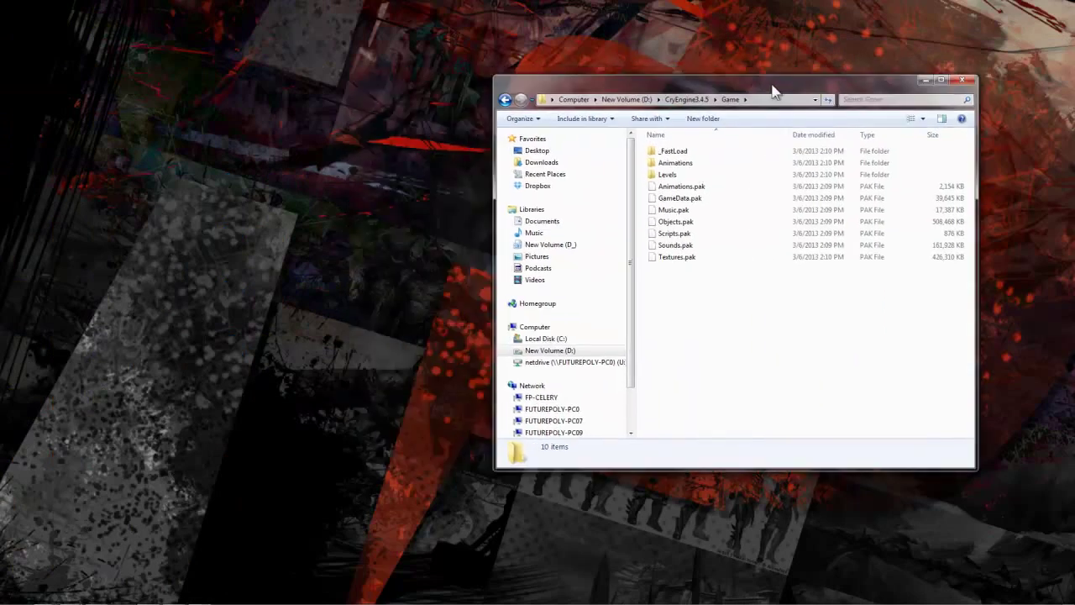
drag(773, 91, 785, 92)
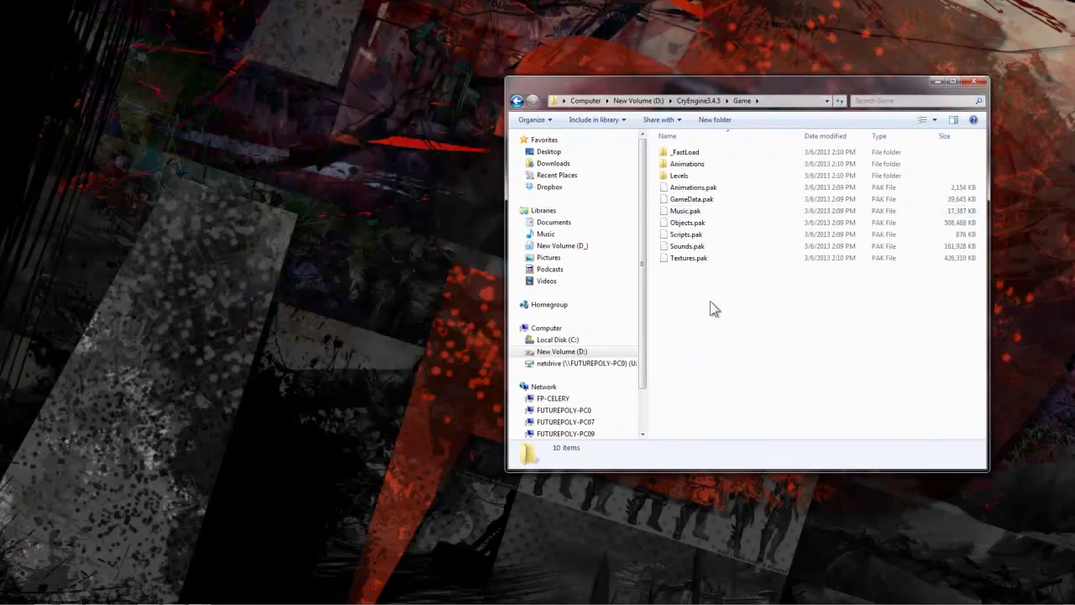
click(706, 101)
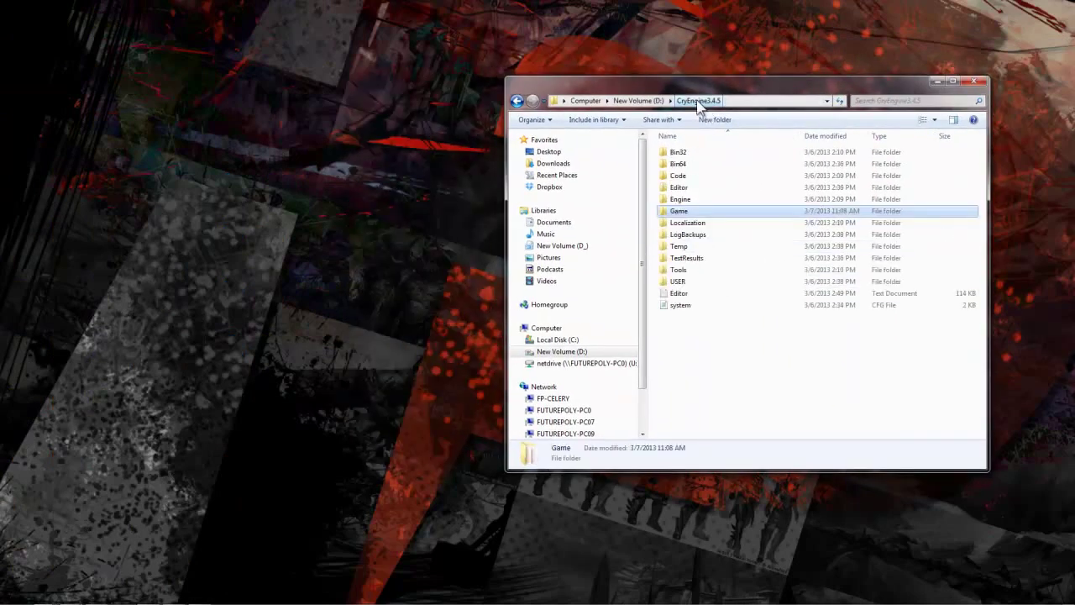
double_click(682, 213)
right_click(695, 315)
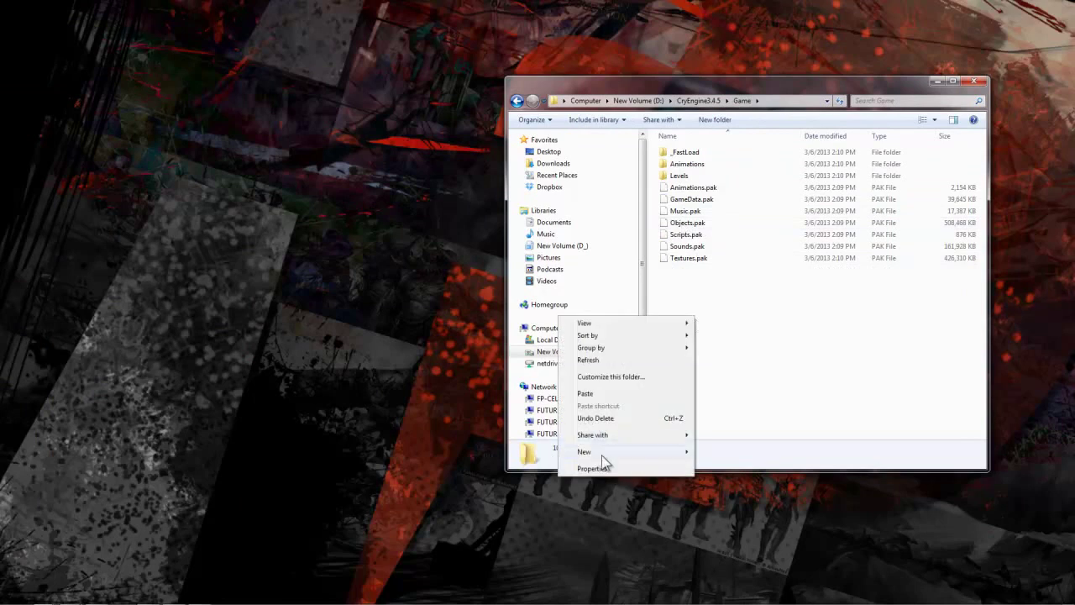
mouse_move(599, 457)
click(459, 450)
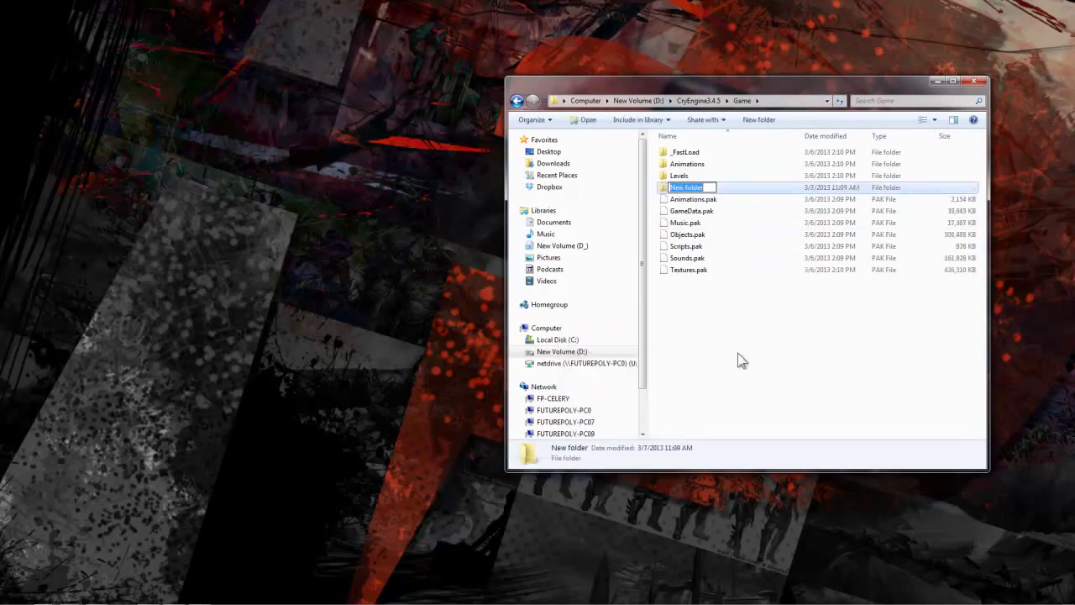
text(Objects)
key(Return)
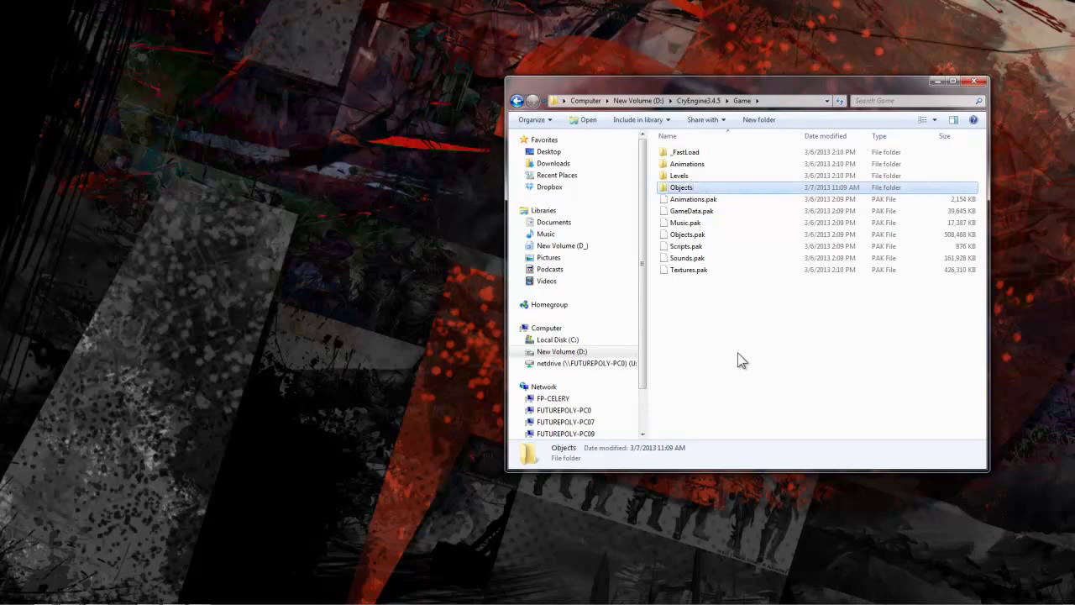
Create a folder named FuturePolyTest inside the Objects folder and open it
double_click(679, 187)
key(ctrl+shift+n)
text(Fu)
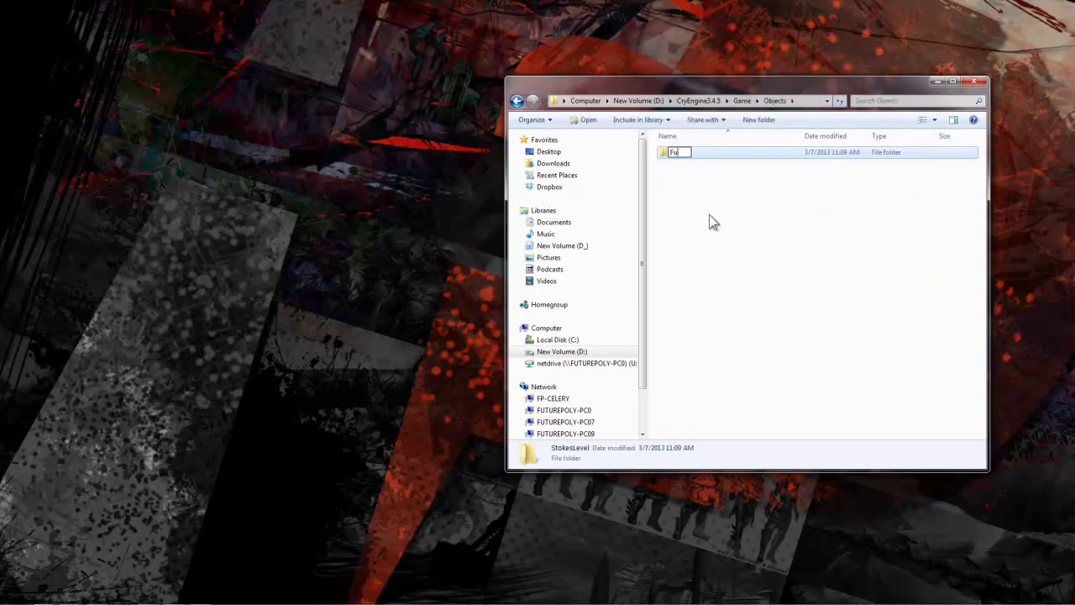
text(turePolyTest)
key(Return)
double_click(672, 154)
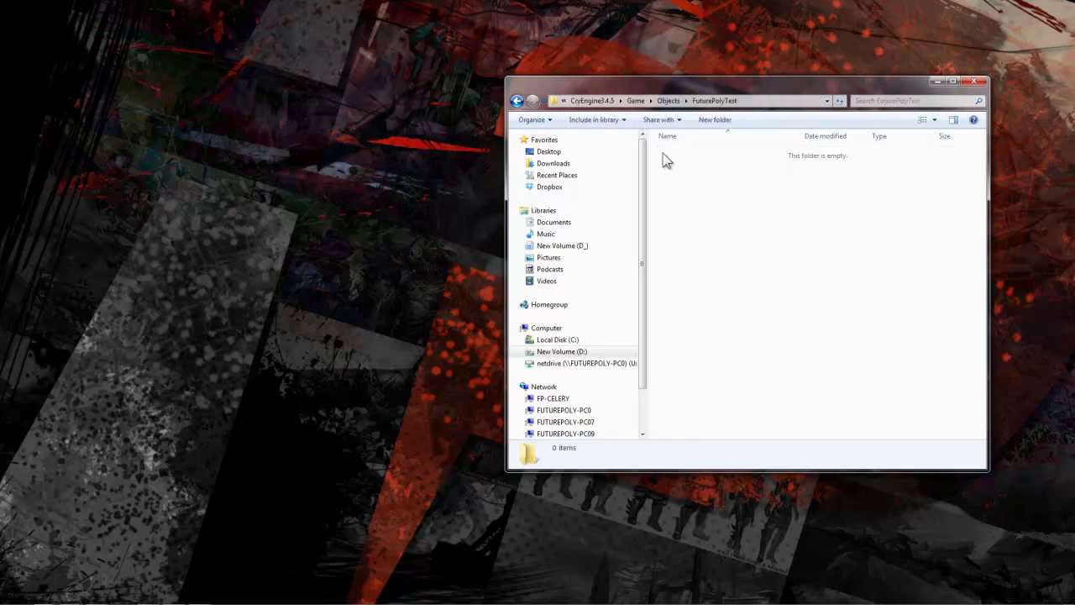
Create a folder named Architecture inside FuturePolyTest
drag(672, 84, 451, 80)
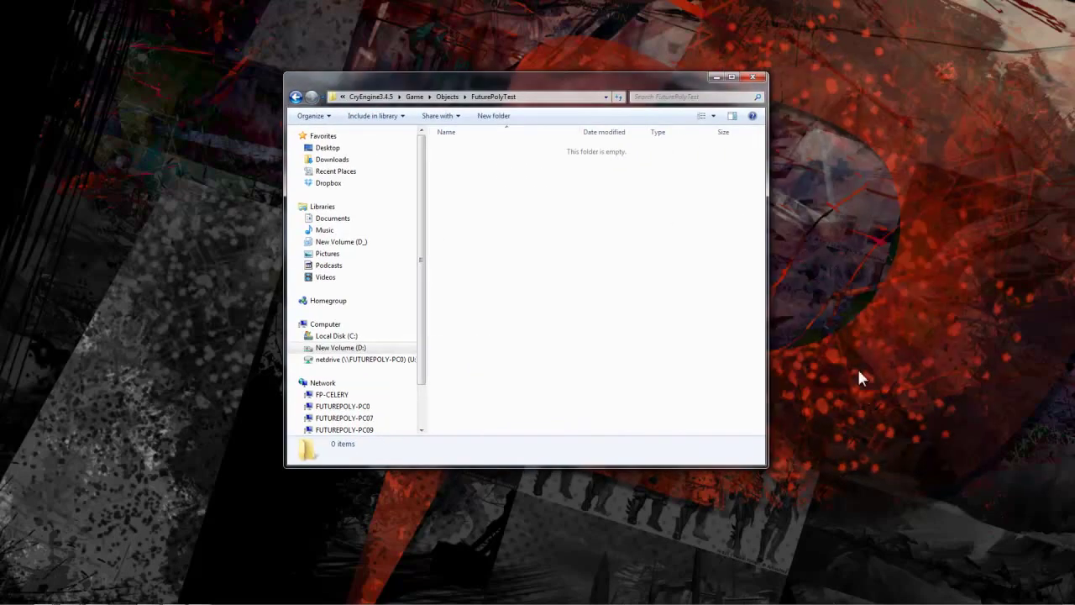
key(BackSpace)
drag(560, 74, 594, 130)
double_click(468, 204)
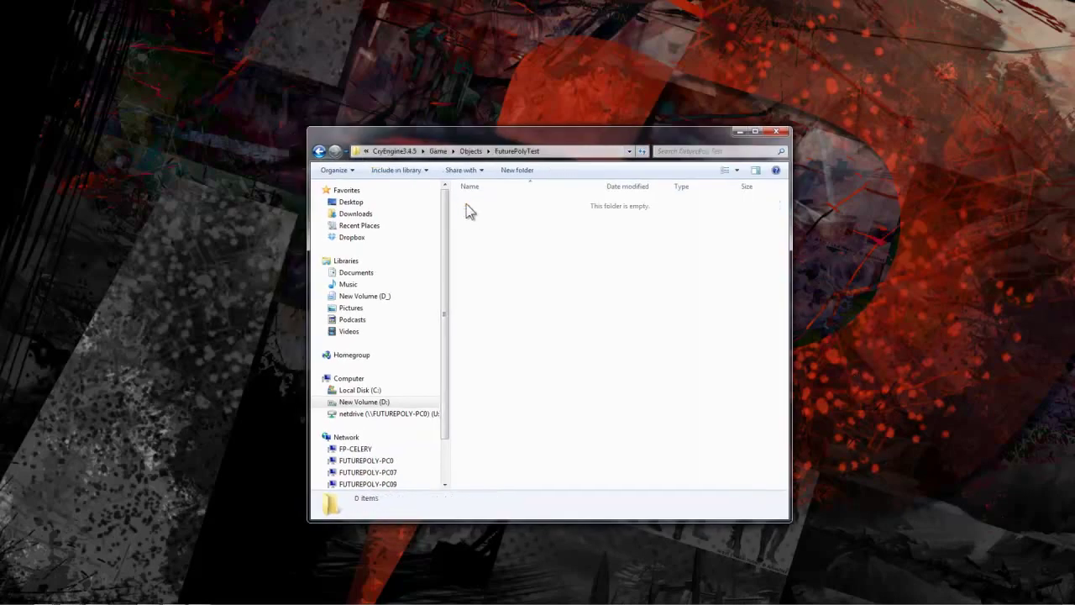
right_click(472, 292)
mouse_move(360, 401)
click(237, 401)
text(Architecture)
key(Return)
Add two more folders named Decals and Groundcover inside FuturePolyTest
right_click(518, 218)
mouse_move(458, 355)
click(336, 355)
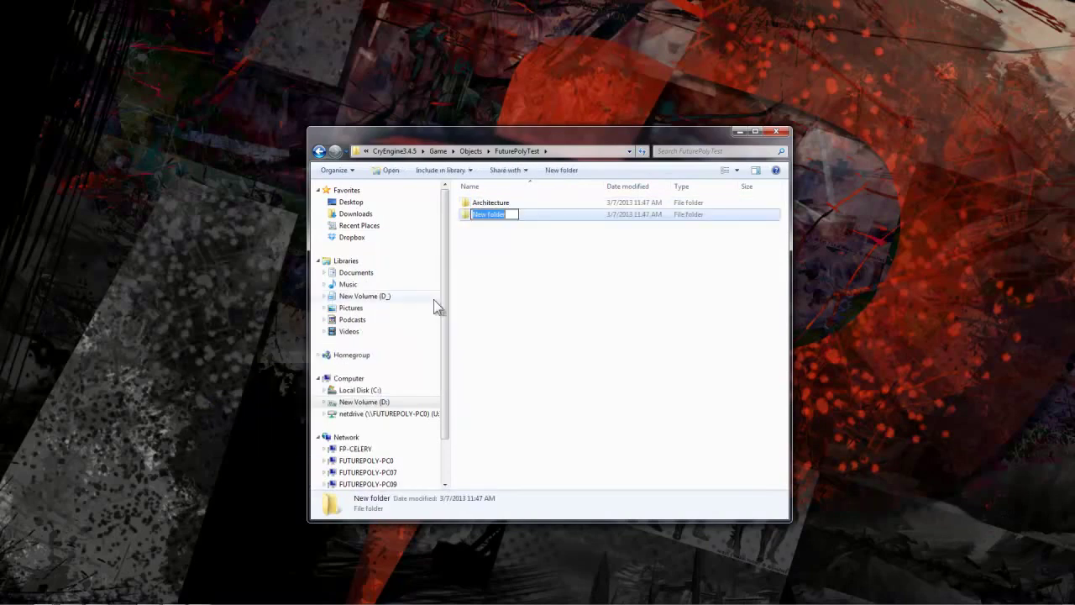
text(Decals)
key(Return)
right_click(514, 289)
mouse_move(449, 423)
click(289, 422)
text(Groundco)
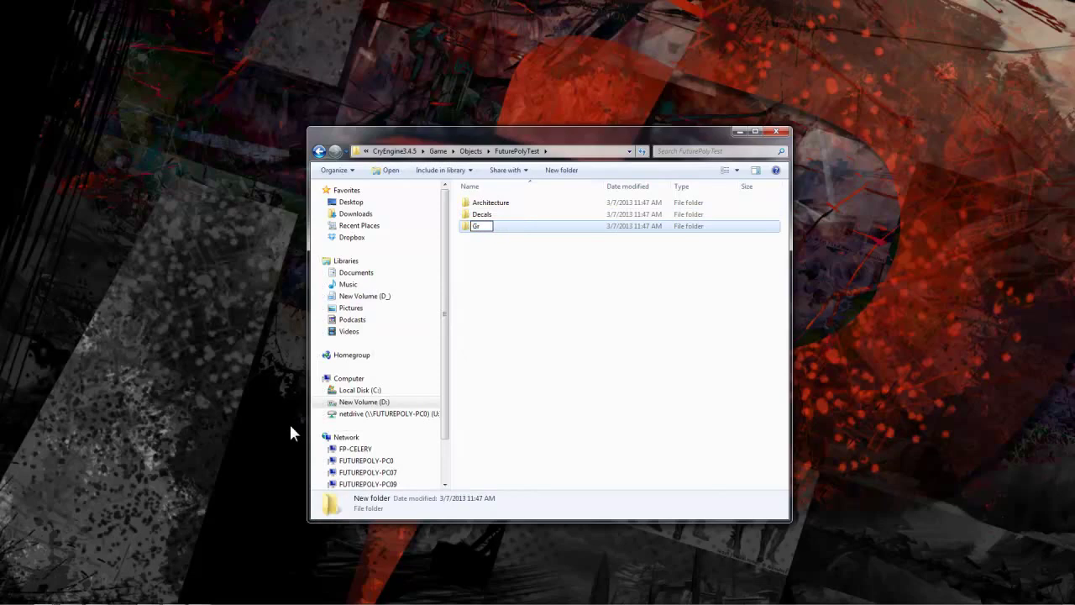
text(ver)
key(Return)
Add a folder named Rocks inside FuturePolyTest
right_click(493, 229)
click(481, 427)
right_click(508, 285)
click(496, 361)
right_click(489, 238)
click(367, 490)
text(Rocks)
key(Return)
Add a folder named Terrain inside FuturePolyTest
key(ctrl+v)
right_click(488, 239)
click(370, 493)
text(Terrain)
key(Return)
Add a folder named Trees inside FuturePolyTest
right_click(529, 348)
click(445, 430)
right_click(515, 244)
click(401, 490)
text(Trees)
key(Return)
right_click(501, 316)
mouse_move(390, 449)
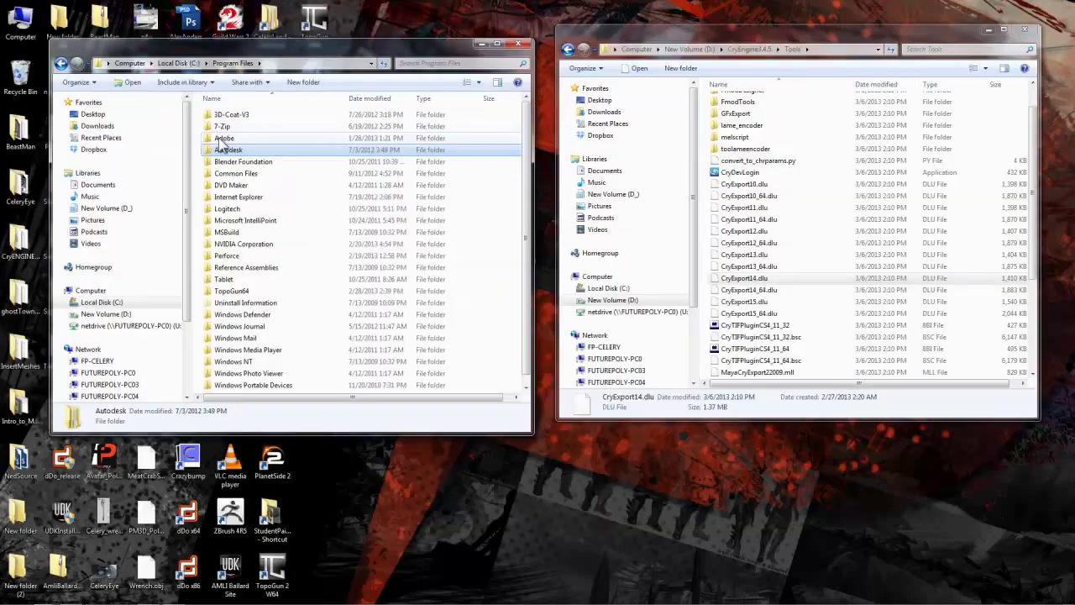
Open the Adobe folder in Program Files and arrange its window side by side with the CryEngine Tools folder window
double_click(222, 142)
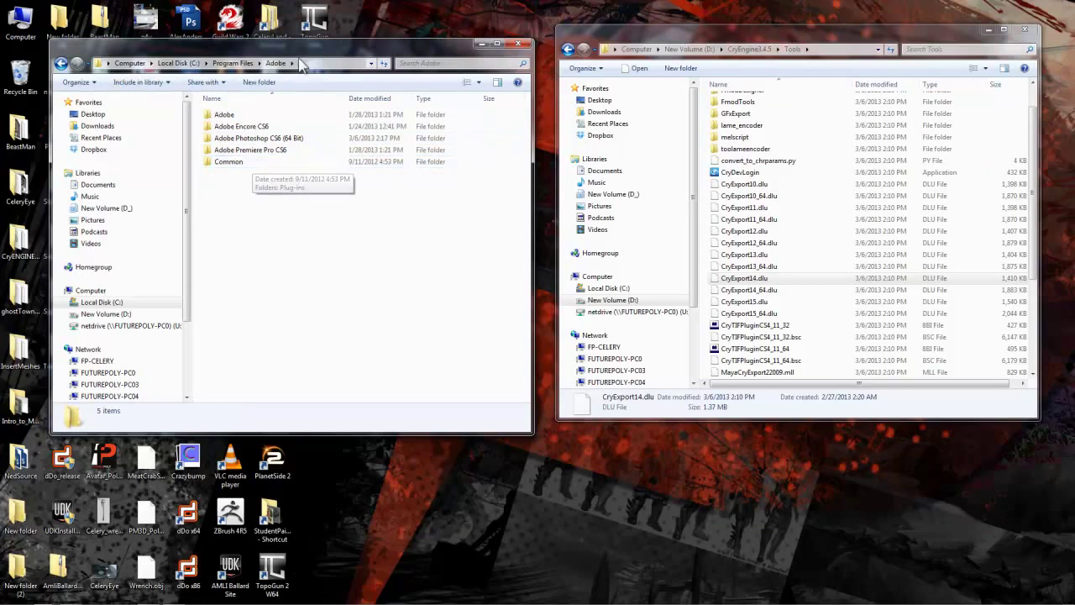
drag(299, 52, 336, 43)
mouse_move(620, 39)
mouse_down()
mouse_move(659, 30)
mouse_move(639, 42)
mouse_up()
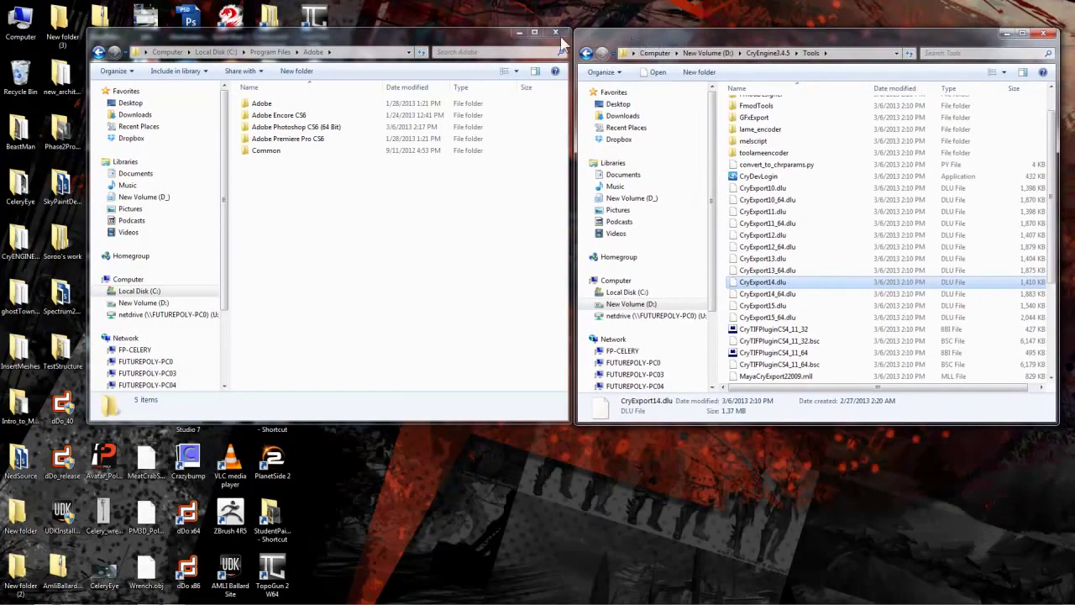
drag(483, 40, 468, 41)
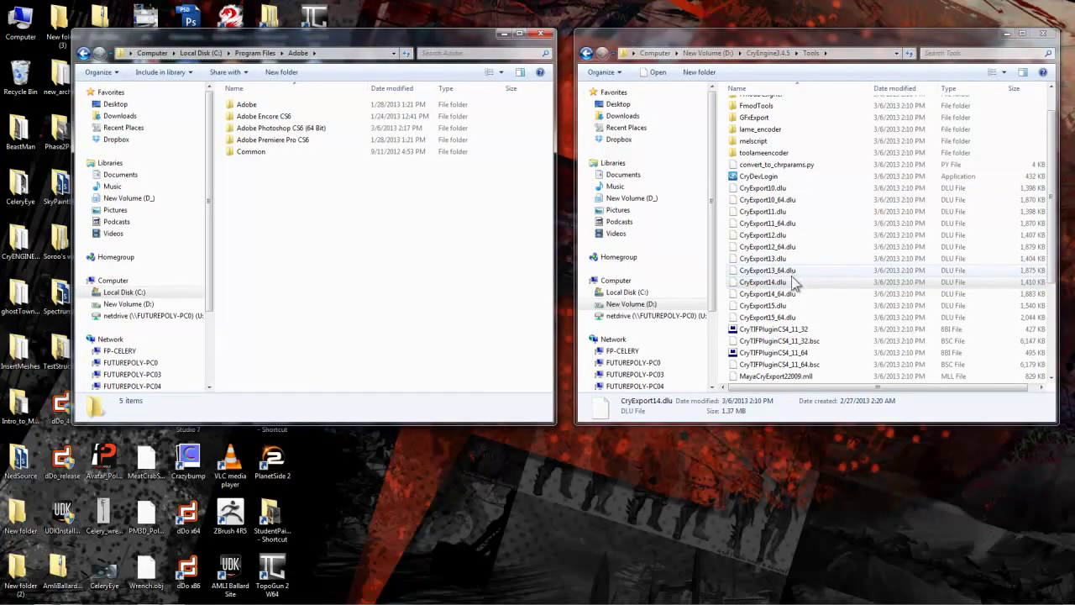
Copy the CryTIFPluginCS4_11_64 plug-in from the CryEngine Tools folder into the Adobe Photoshop CS6 (64 Bit) Plug-ins folder
click(771, 330)
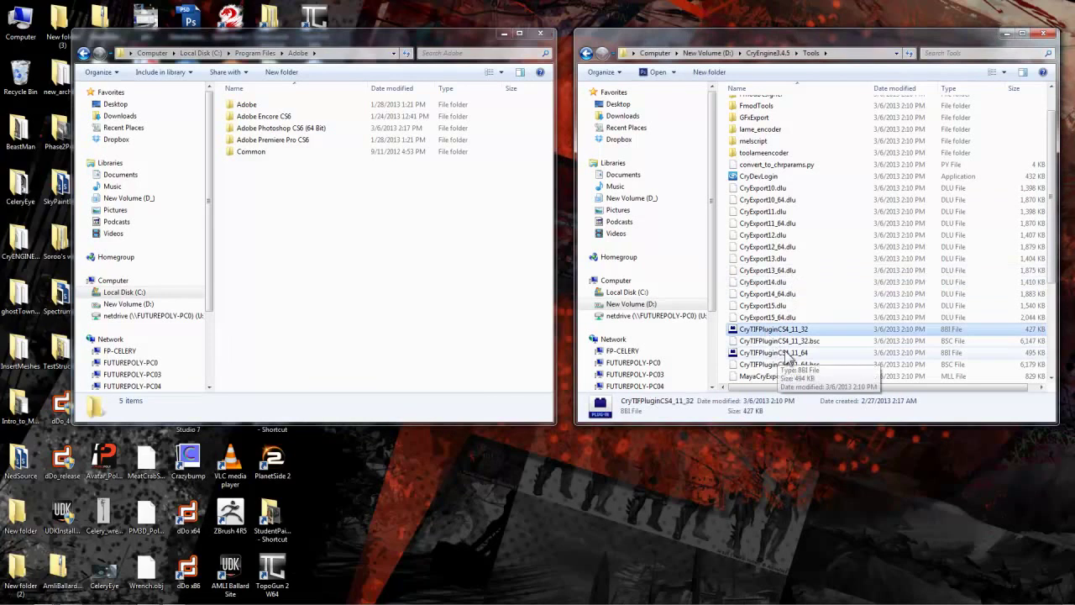
click(788, 354)
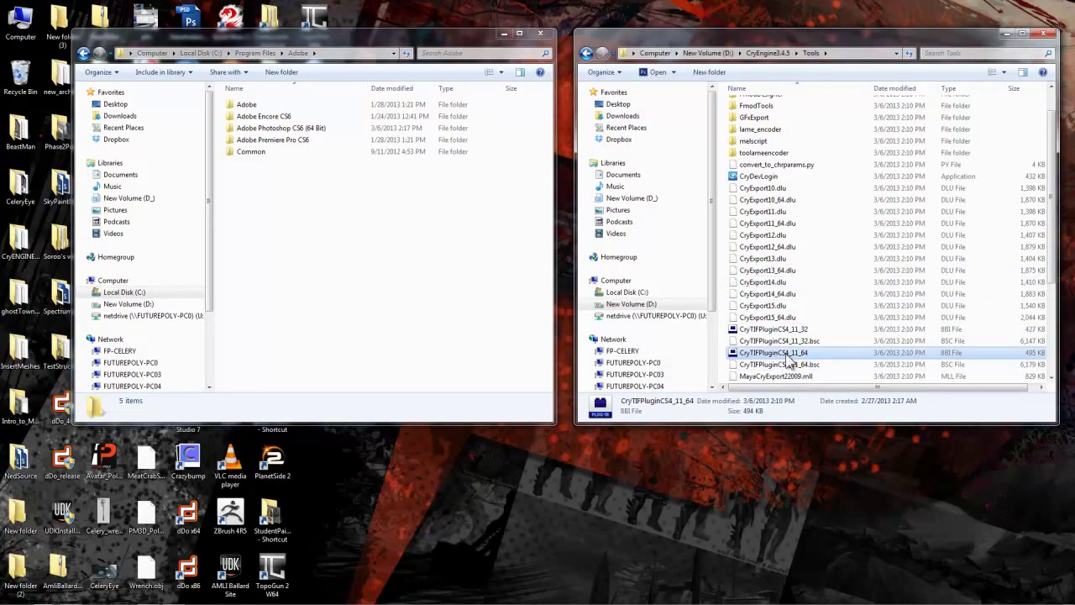
right_click(788, 360)
click(699, 517)
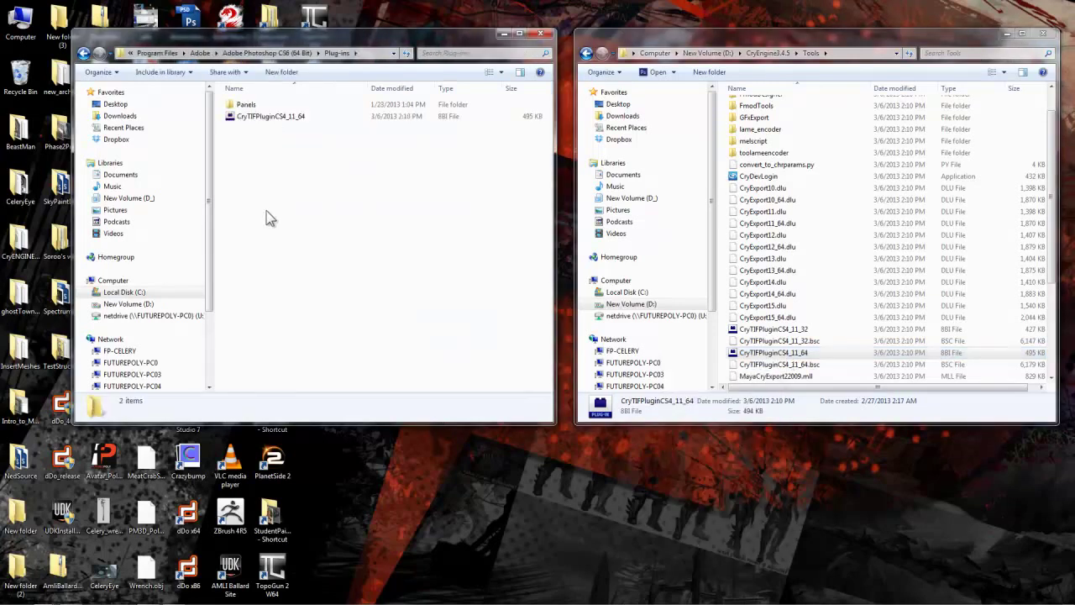
right_click(257, 152)
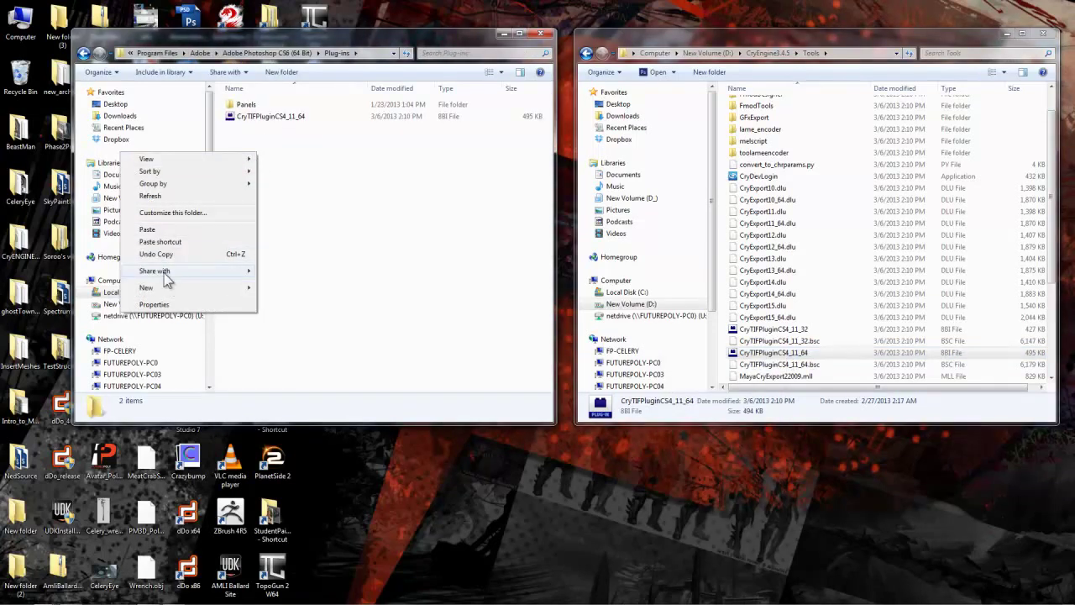
click(151, 230)
click(508, 256)
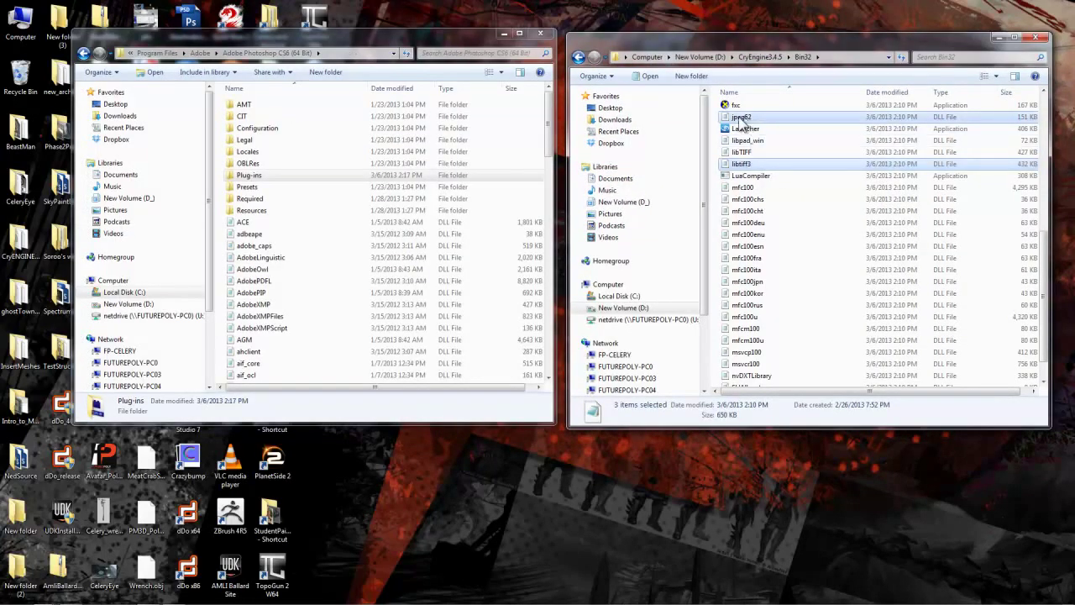
Copy the jpeg62, libtiff3 and zlib1 DLL files from CryEngine3.4.5 Bin32 into the Adobe Photoshop CS6 (64 Bit) folder, replacing the existing files
scroll(767, 326, down, 1)
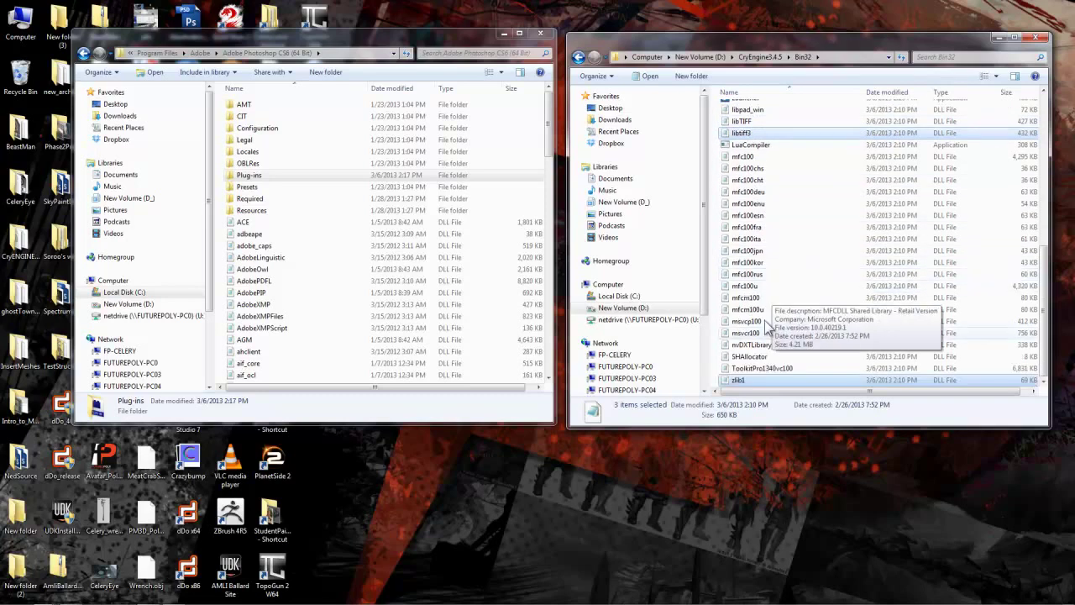
right_click(736, 380)
click(657, 512)
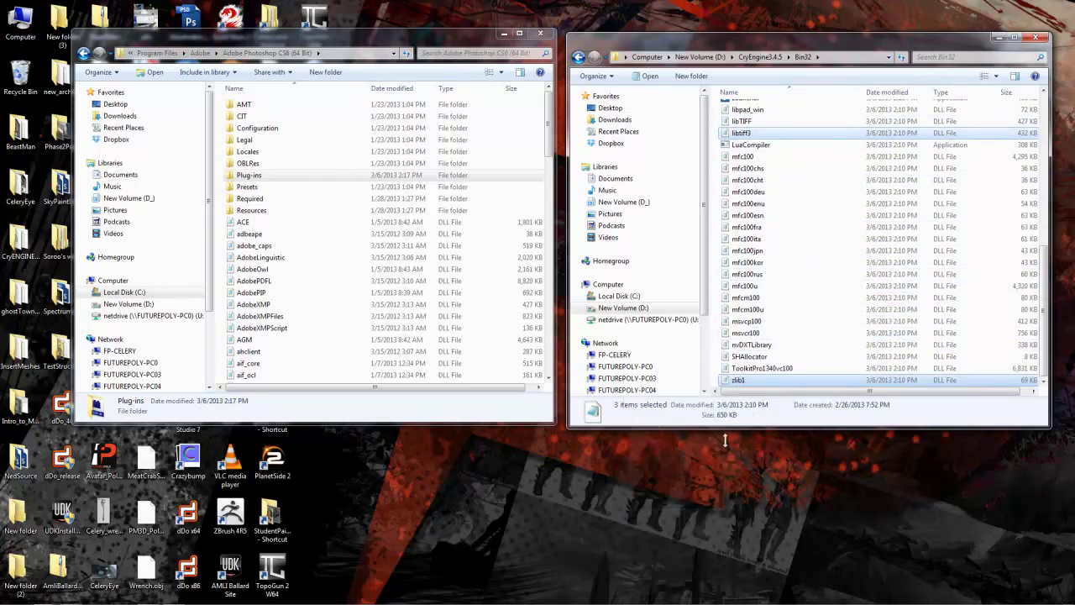
right_click(496, 307)
click(401, 388)
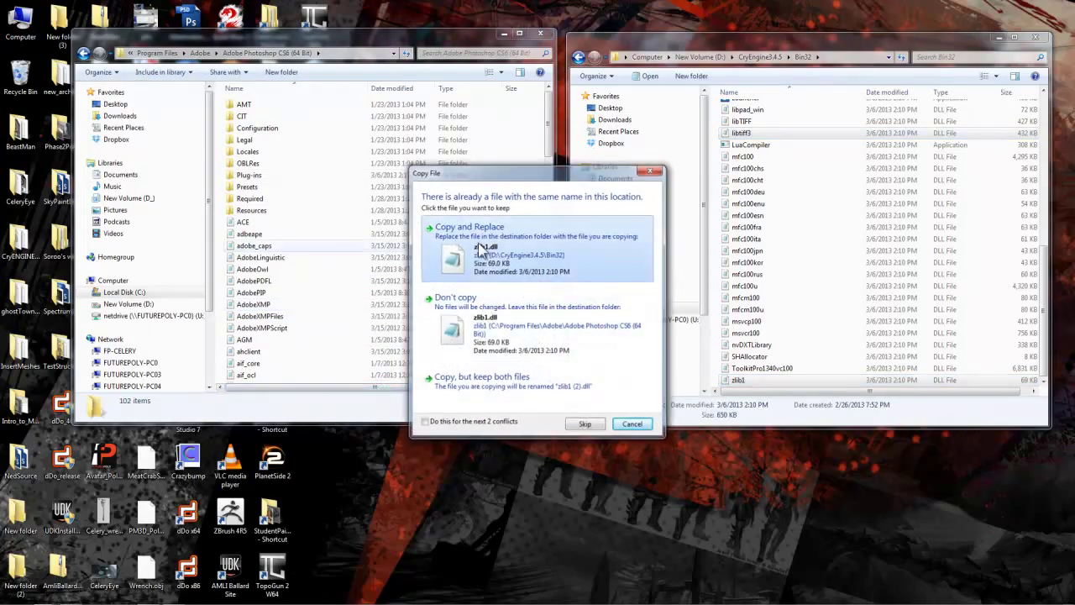
click(491, 267)
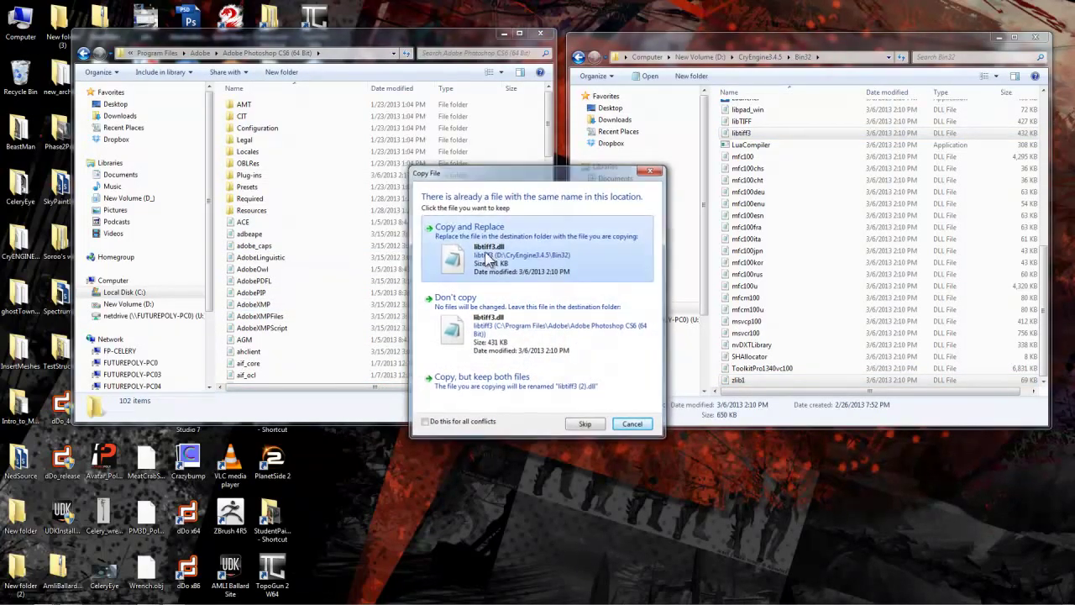
click(491, 267)
click(526, 345)
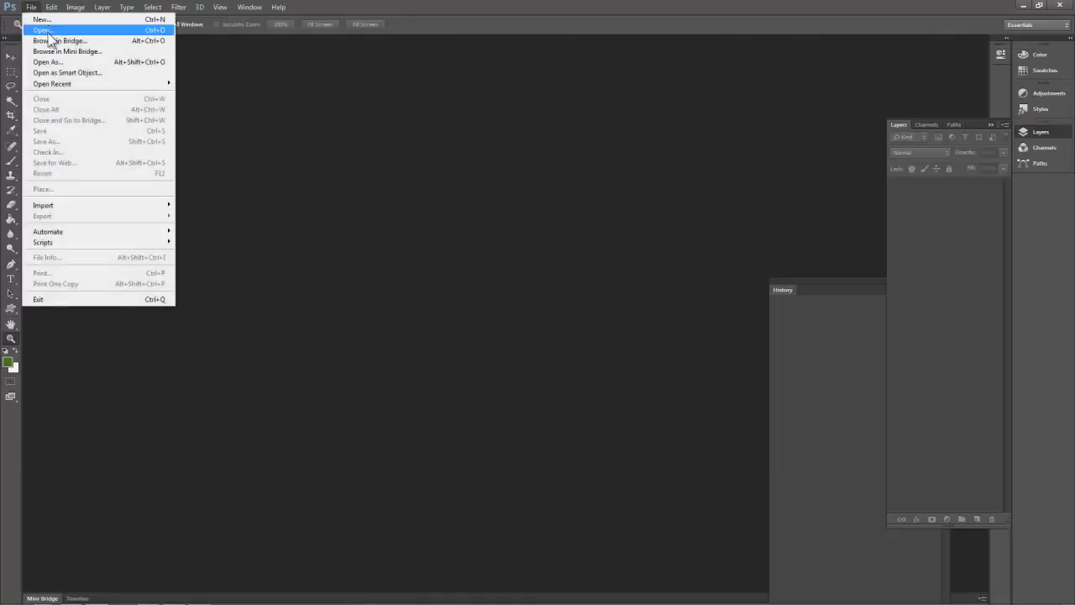
Open the MachineryHeavy0023_1 and MachineryHeavy0023_2 photos from CGTexture_files, Manmade, HeavyMachines in Photoshop
click(47, 31)
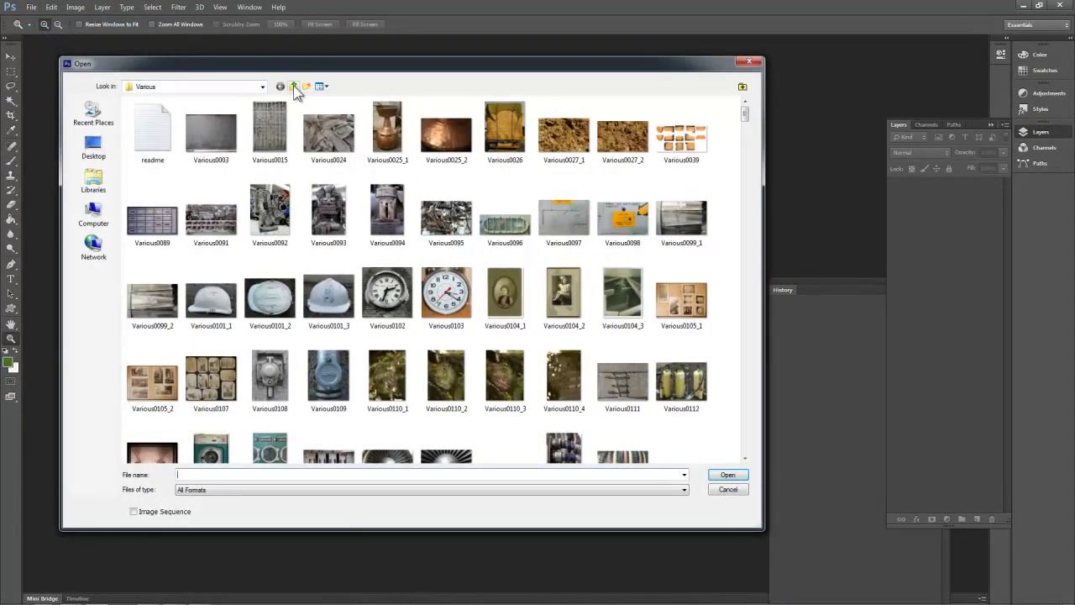
click(293, 87)
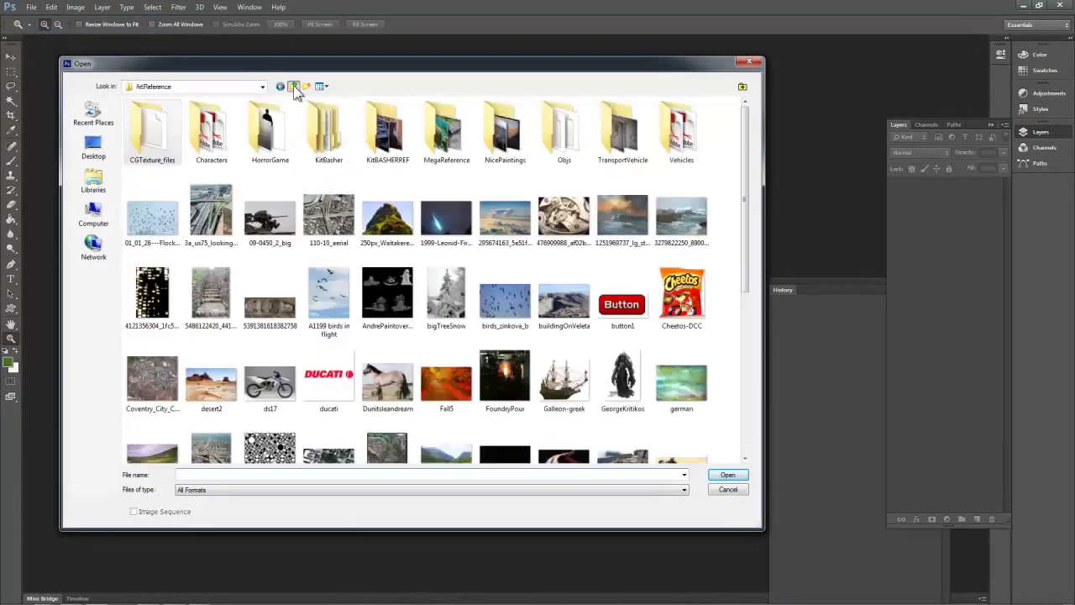
double_click(148, 145)
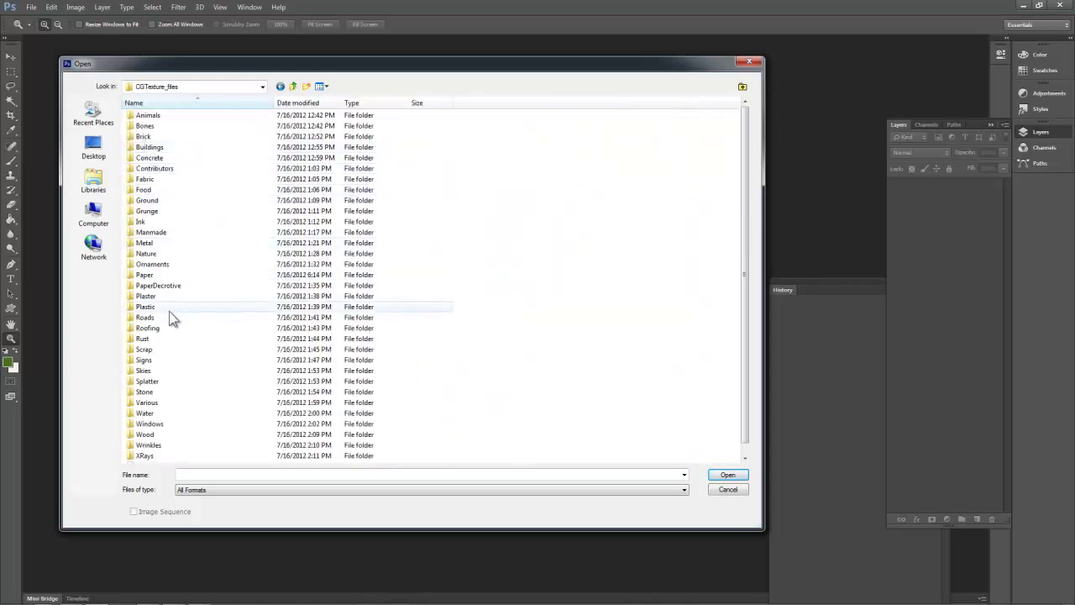
double_click(151, 233)
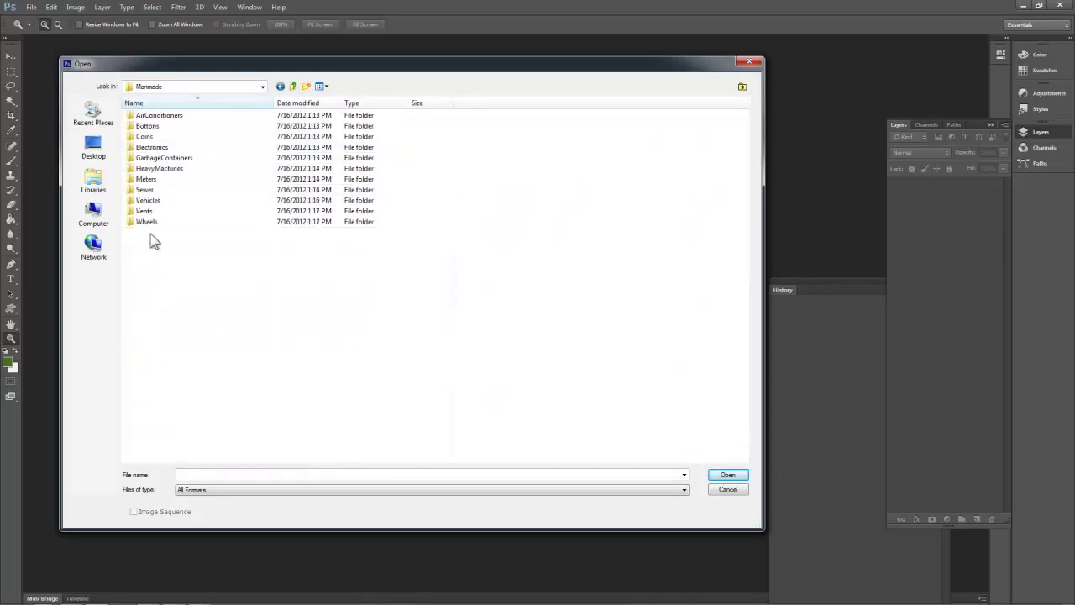
double_click(170, 157)
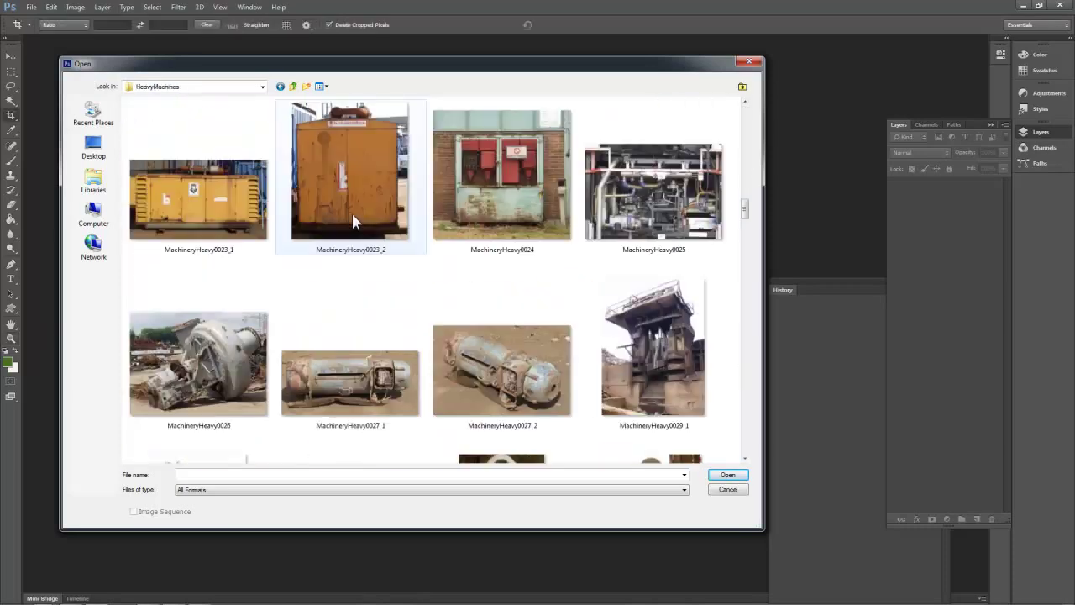
click(352, 220)
ctrl+click(203, 217)
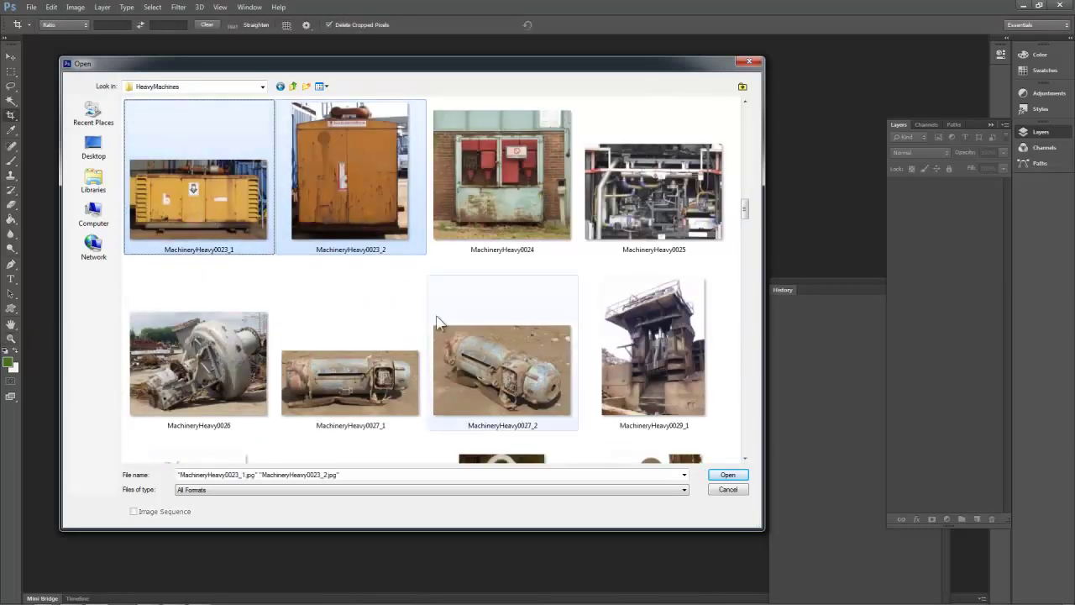
click(728, 475)
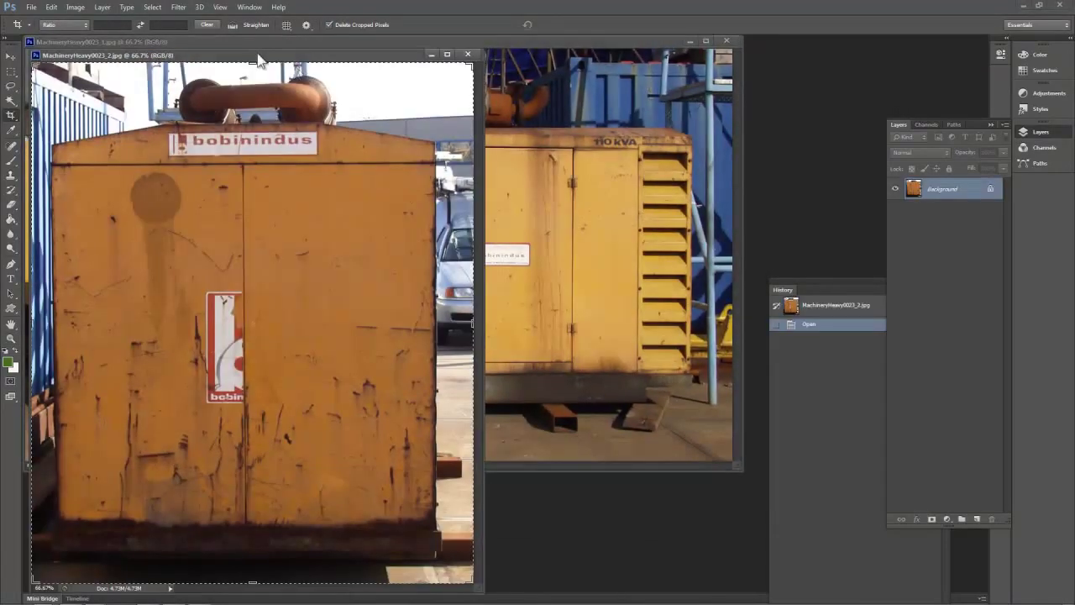
Create a new RGB image with a white background, 1024 x 1024 pixels
click(31, 7)
click(40, 18)
text(1024)
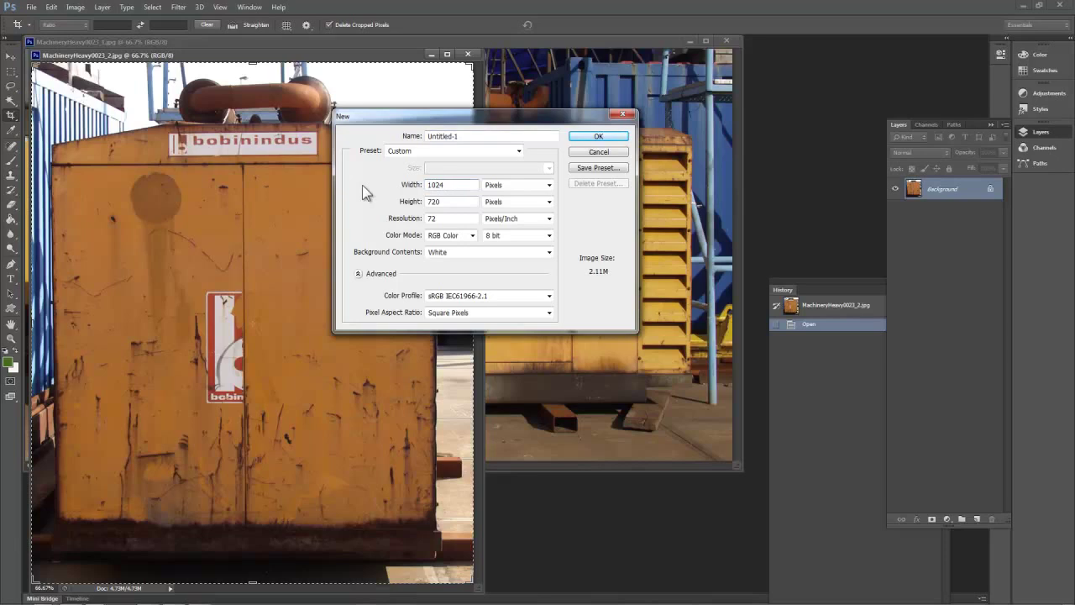
text(1)
click(597, 134)
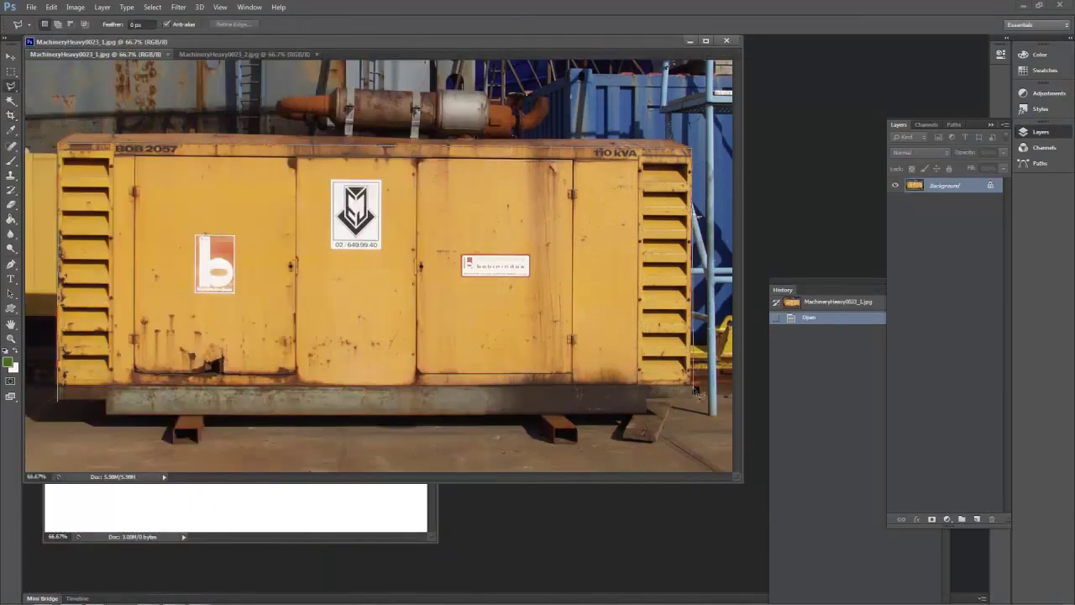
Paste the outlined machine faces from both photos into the new image, scaling the long side across the upper half and the end face below it at right
click(691, 387)
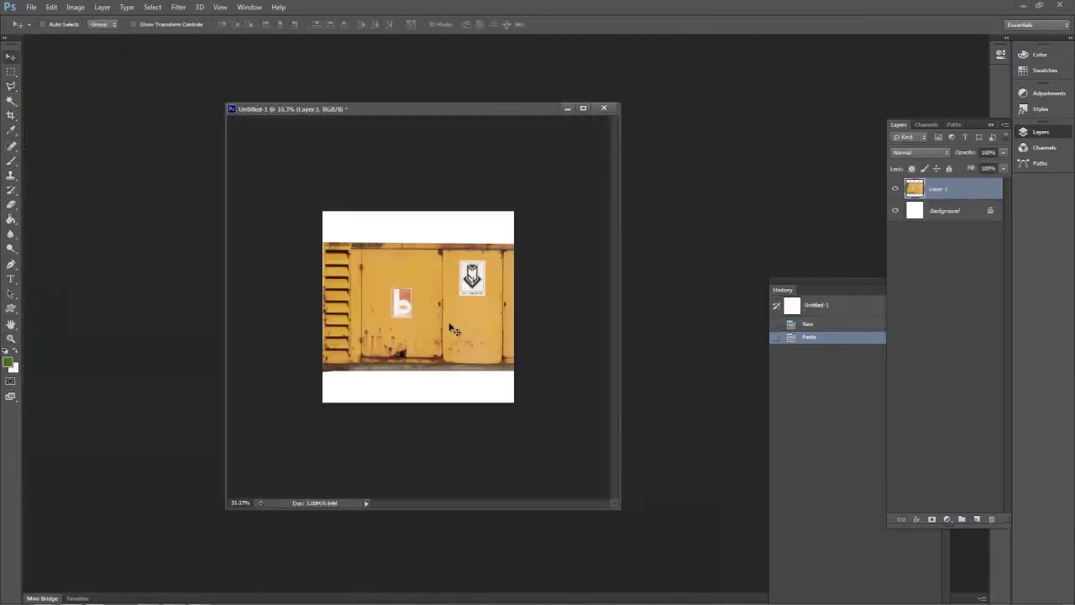
key(ctrl+t)
drag(513, 401, 600, 325)
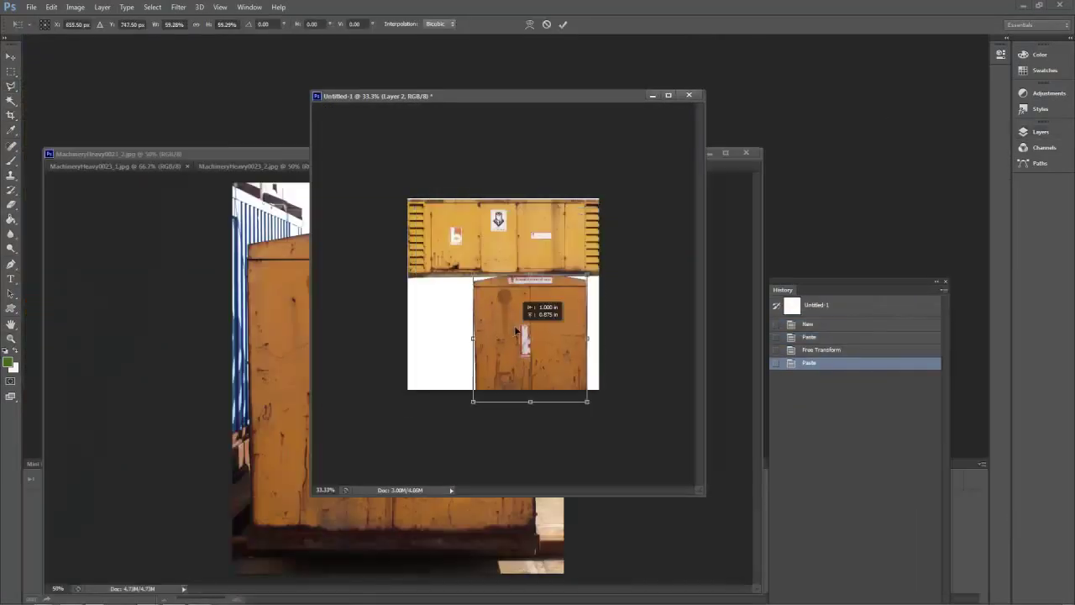
mouse_move(476, 271)
mouse_down()
mouse_move(480, 263)
mouse_move(493, 275)
mouse_up()
drag(520, 319, 526, 321)
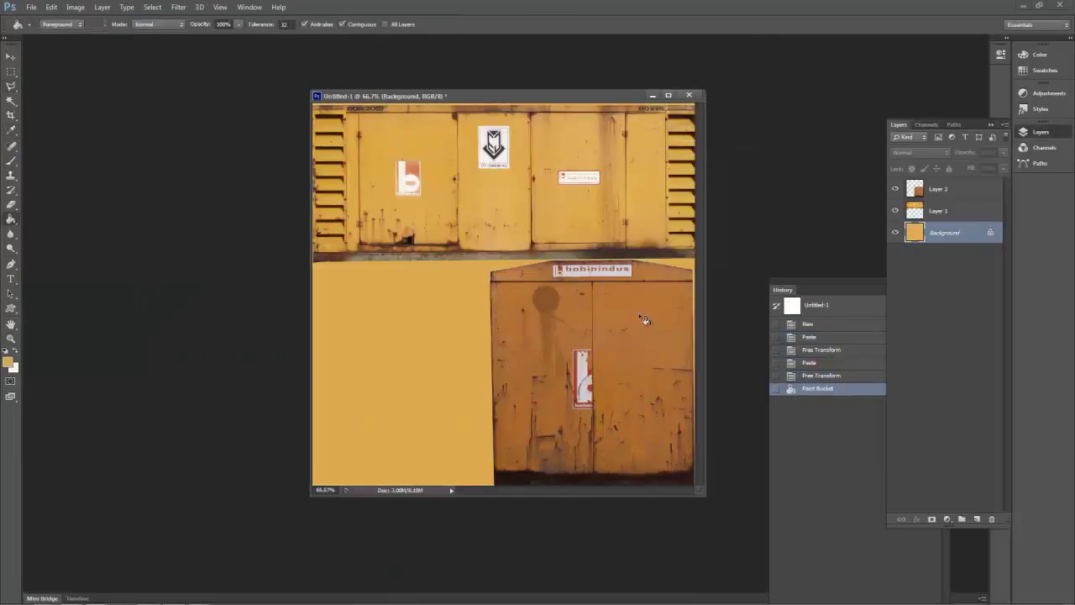
Match the end panel's colour to the yellow side using Brightness/Contrast and Hue/Saturation, and merge all layers into one cropped to the canvas
key(ctrl+u)
drag(179, 204, 189, 214)
click(302, 149)
key(g)
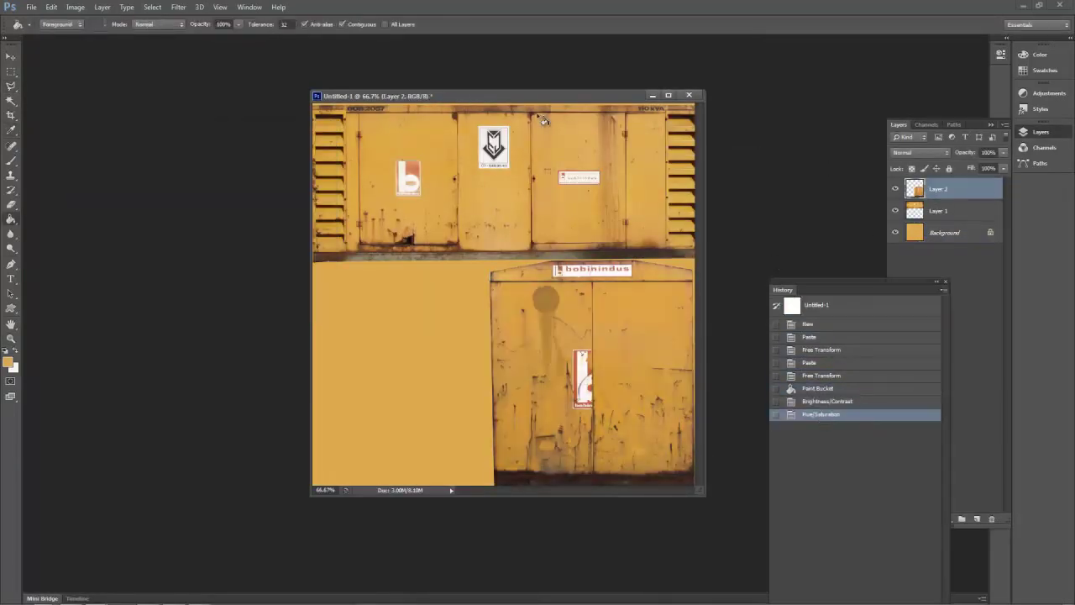
drag(524, 95, 422, 63)
drag(599, 440, 673, 533)
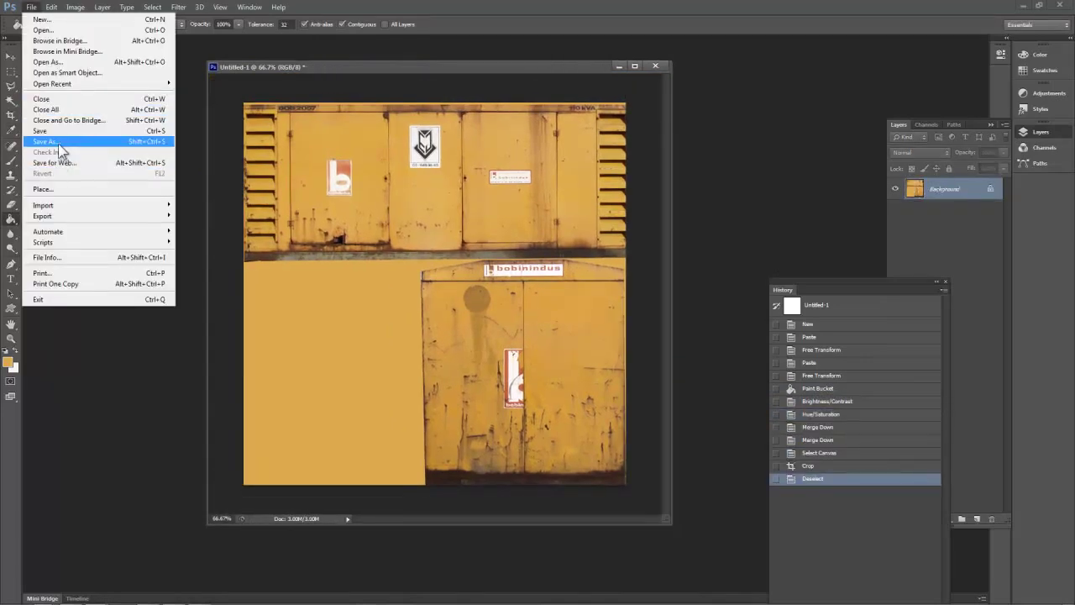
Start saving the texture under a new name and add a folder named Props inside FuturePolyTest
click(61, 153)
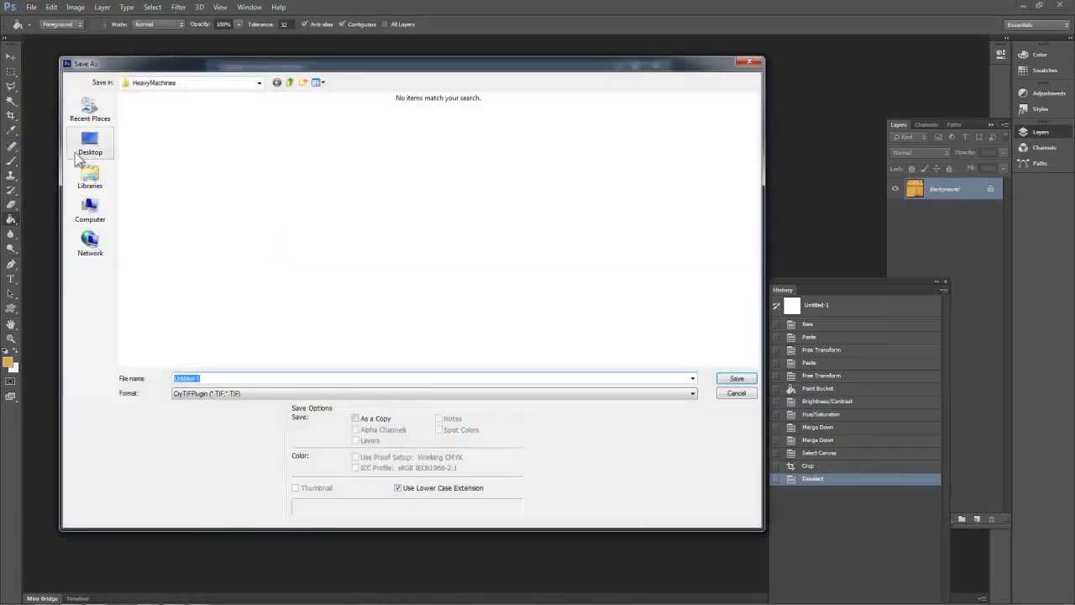
click(90, 145)
double_click(233, 205)
double_click(254, 137)
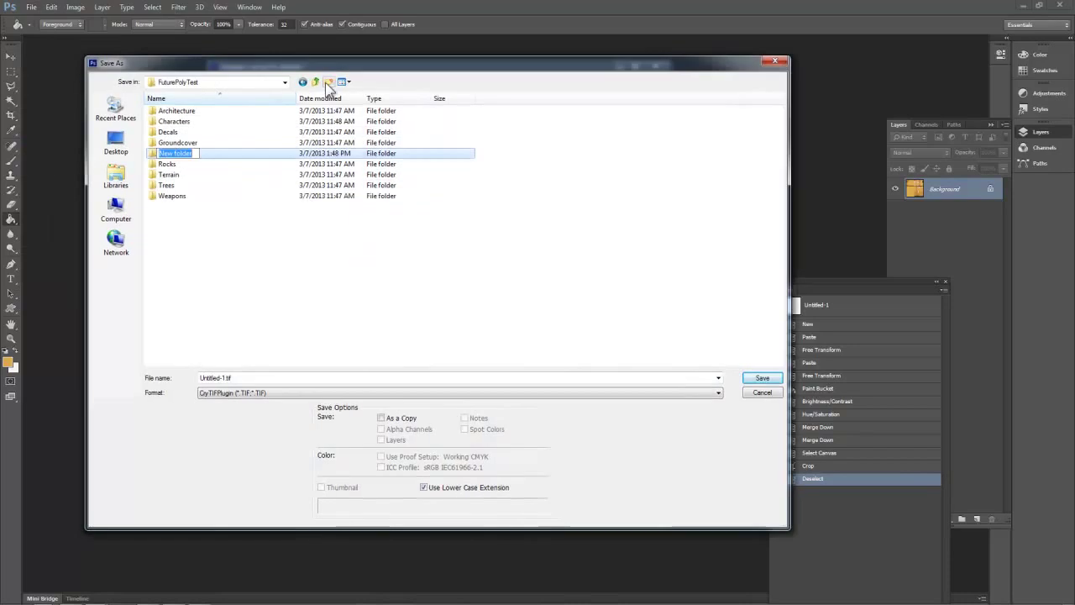
text(Props)
key(Return)
Add a folder named YellowBox inside Props and open it as the save location
text(Ye)
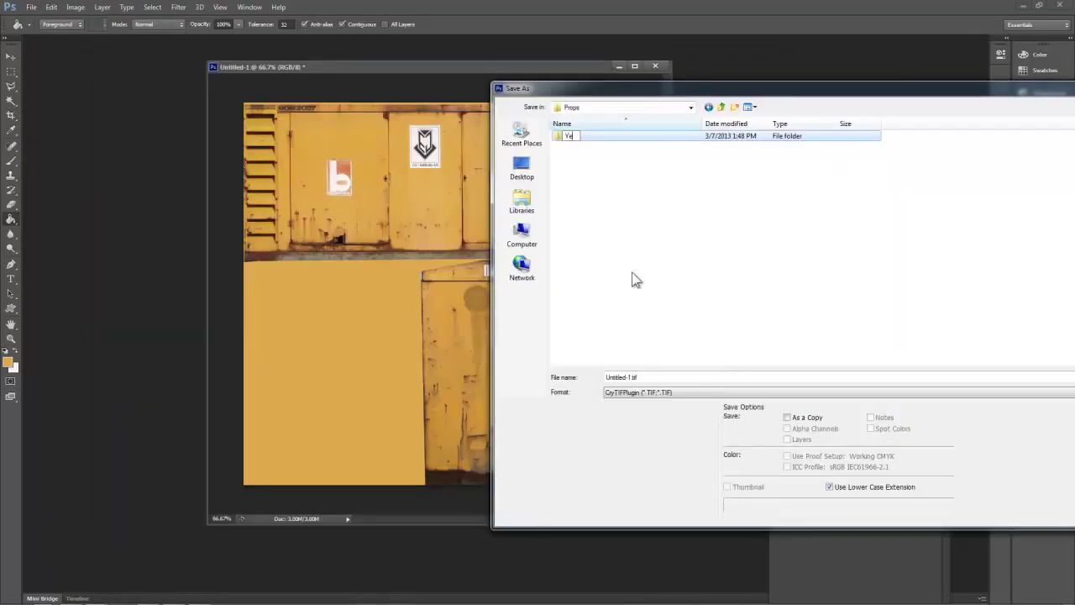
text(llowBox)
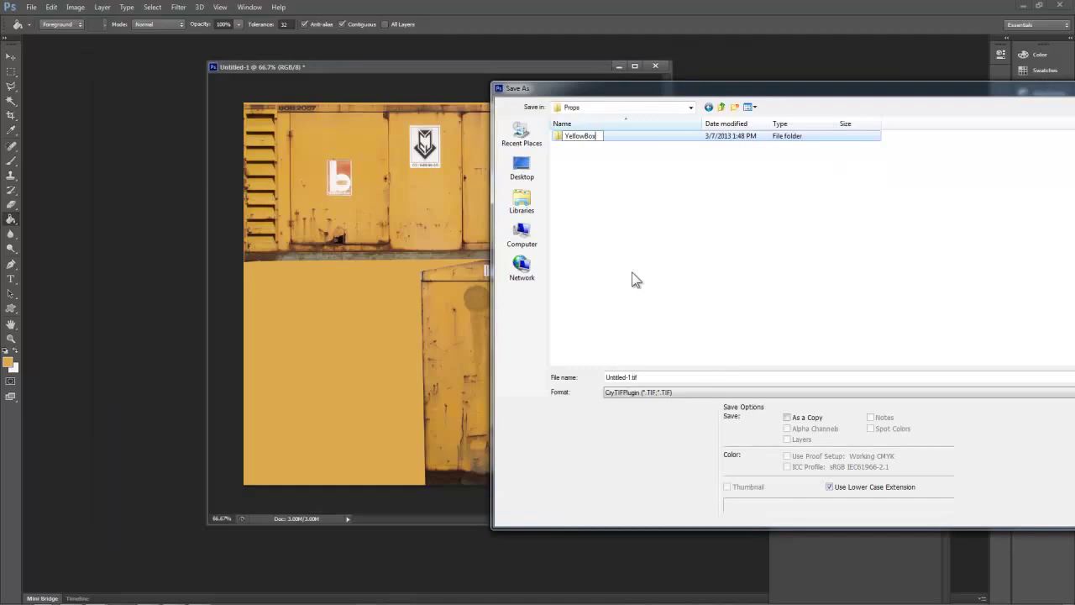
key(Return)
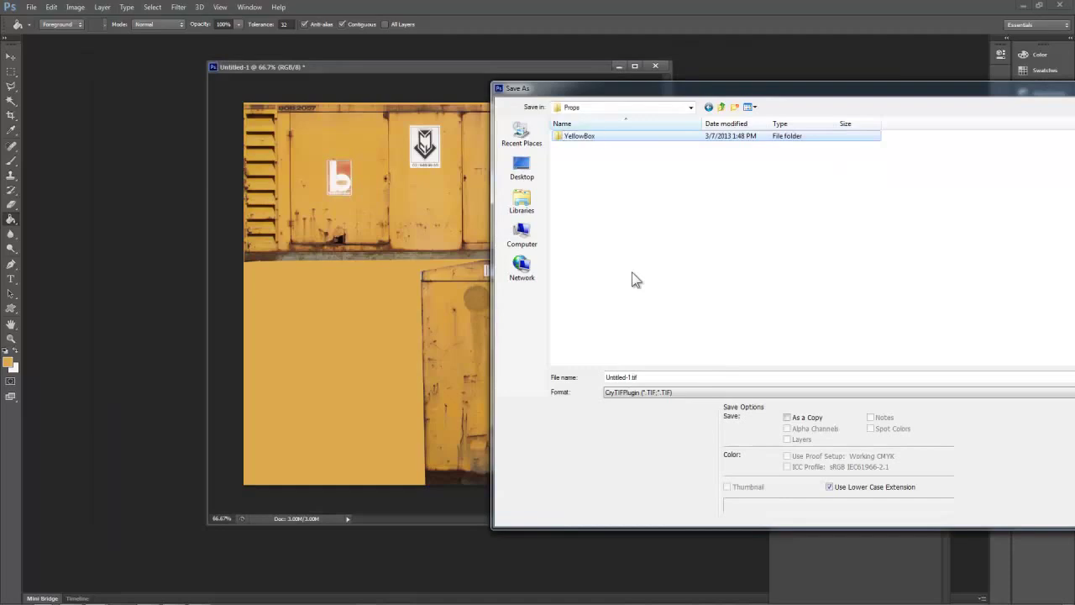
double_click(576, 138)
Save the texture as YellowBoxDiffuse.tif in the CryTIFPlugin format
double_click(642, 377)
drag(623, 89, 525, 59)
click(529, 348)
drag(530, 347, 429, 355)
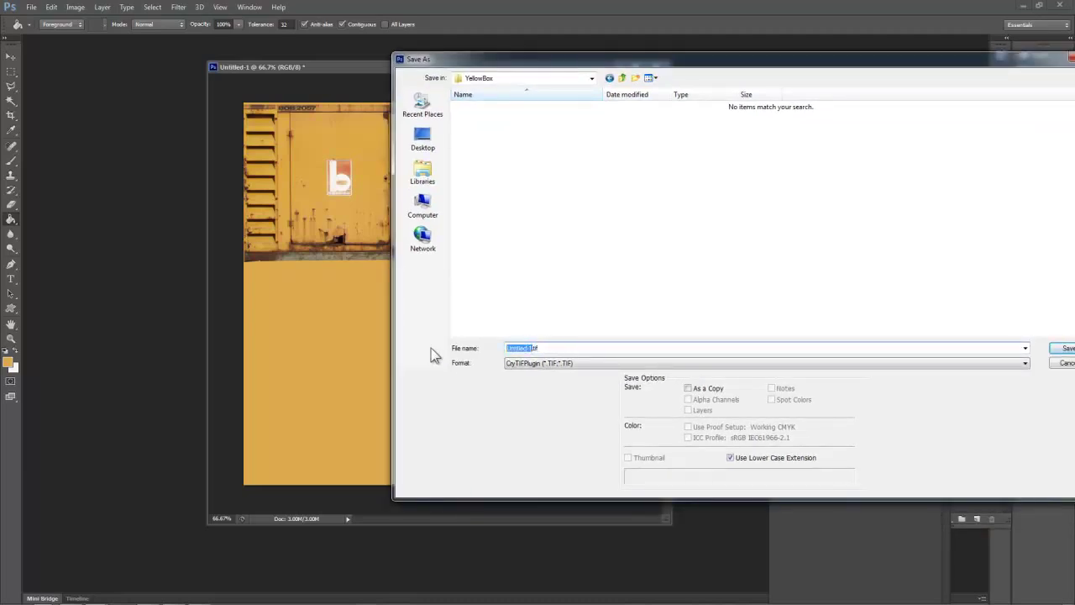
text(YellowBox)
click(560, 363)
click(523, 405)
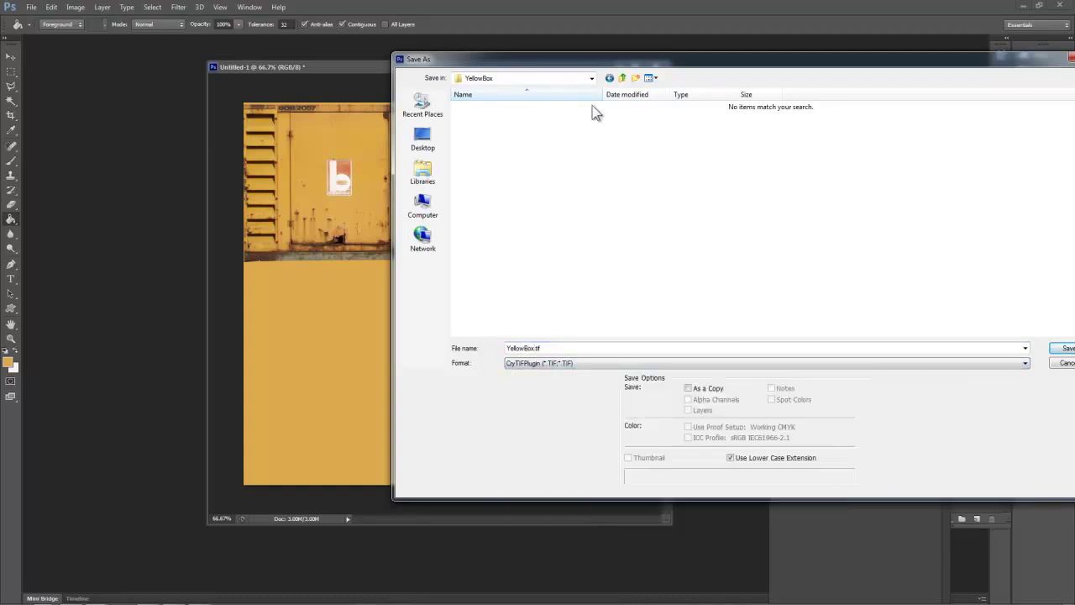
drag(588, 60, 513, 63)
click(458, 351)
click(458, 351)
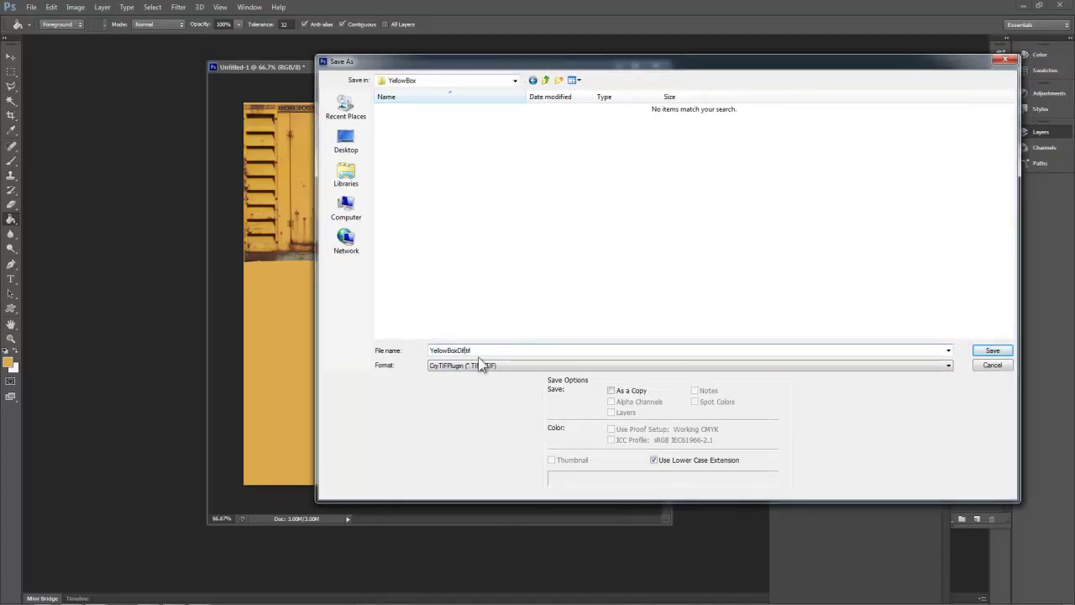
click(993, 351)
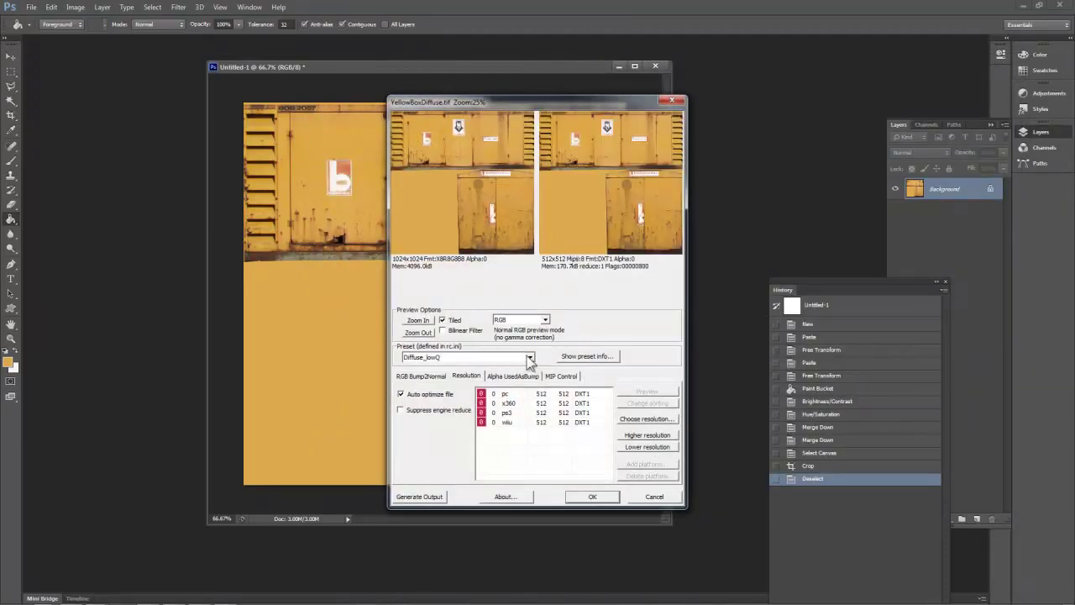
Set the pc platform's final resolution to 1024 x 1024 (-1) and accept the CryTIF export settings
click(628, 420)
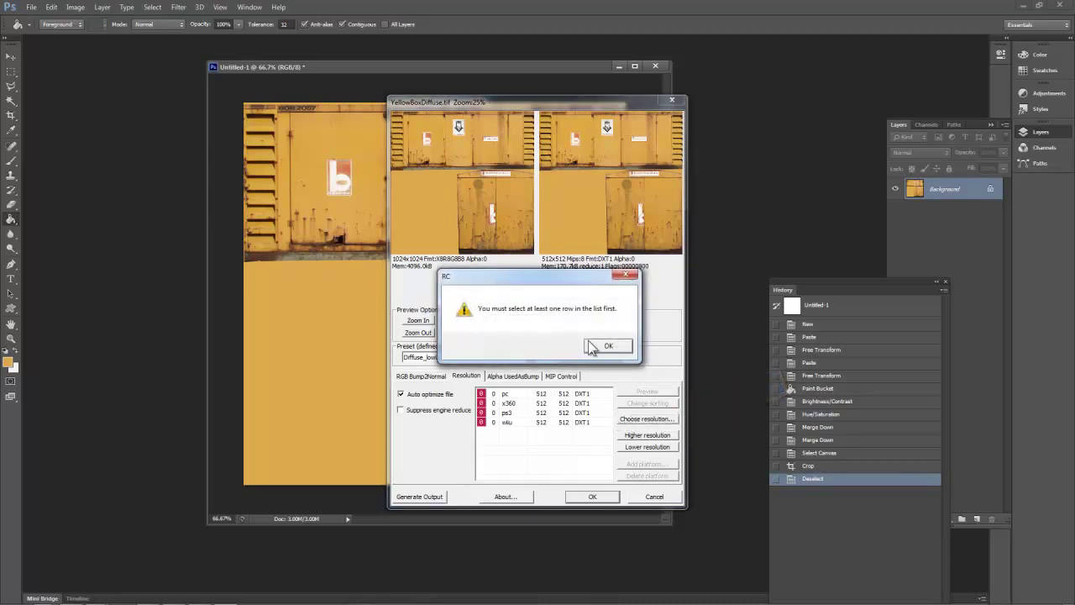
click(592, 348)
click(542, 395)
click(646, 420)
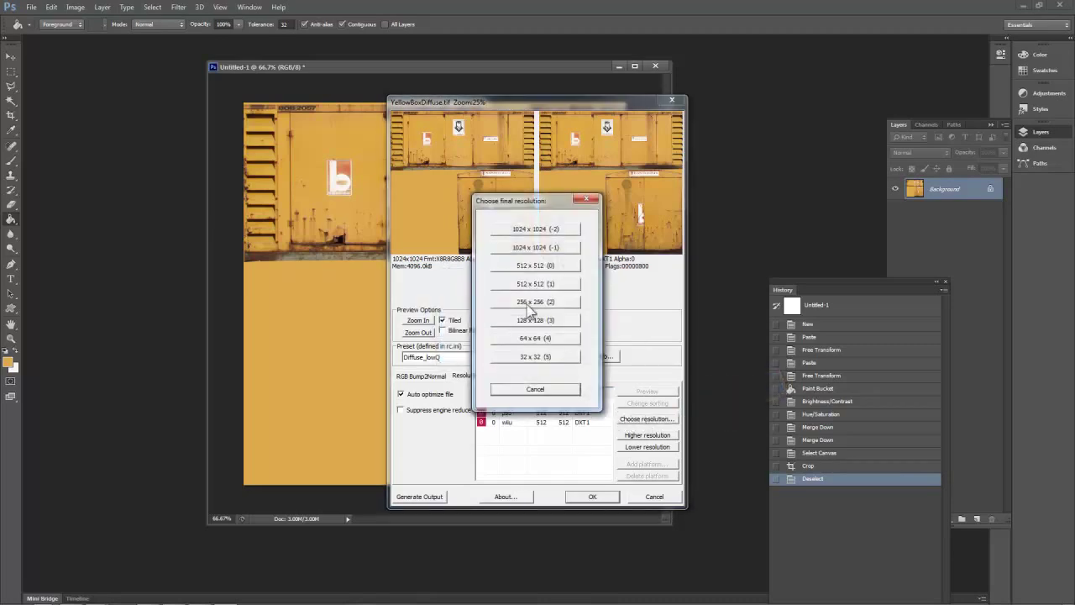
click(536, 248)
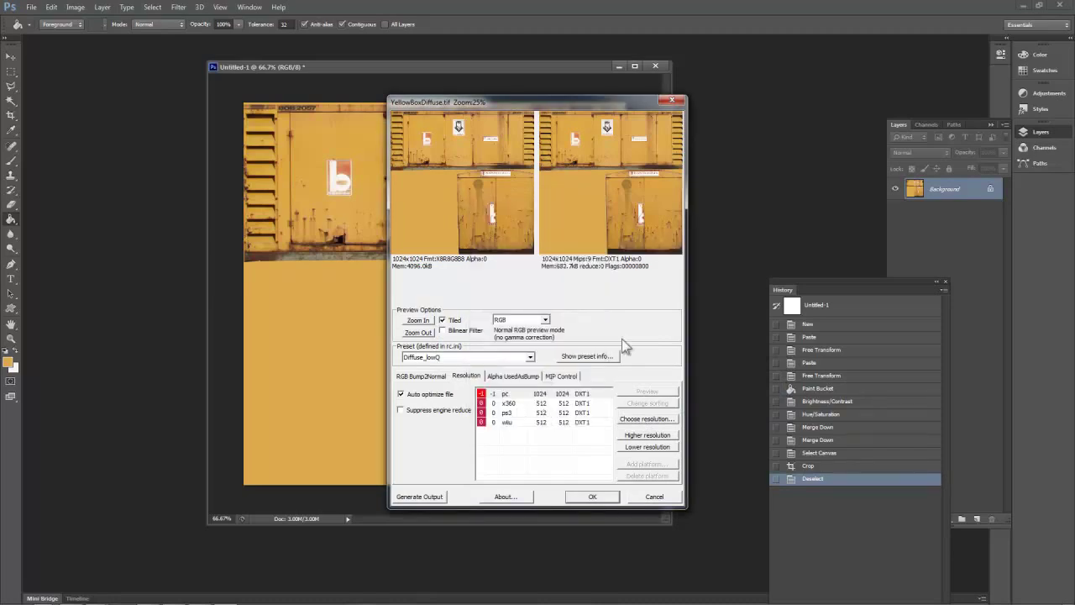
click(592, 496)
click(591, 497)
Place the CryEngine3.4.5 folder window beside the Program Files window and open its Tools folder at the exporter plug-in files
drag(503, 68, 525, 57)
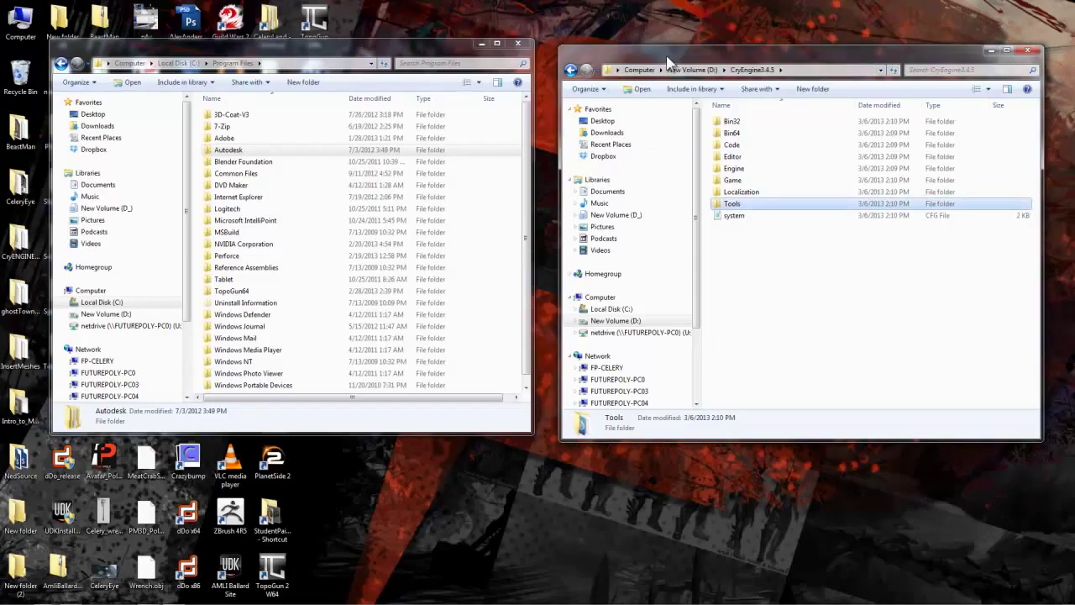
drag(667, 59, 660, 51)
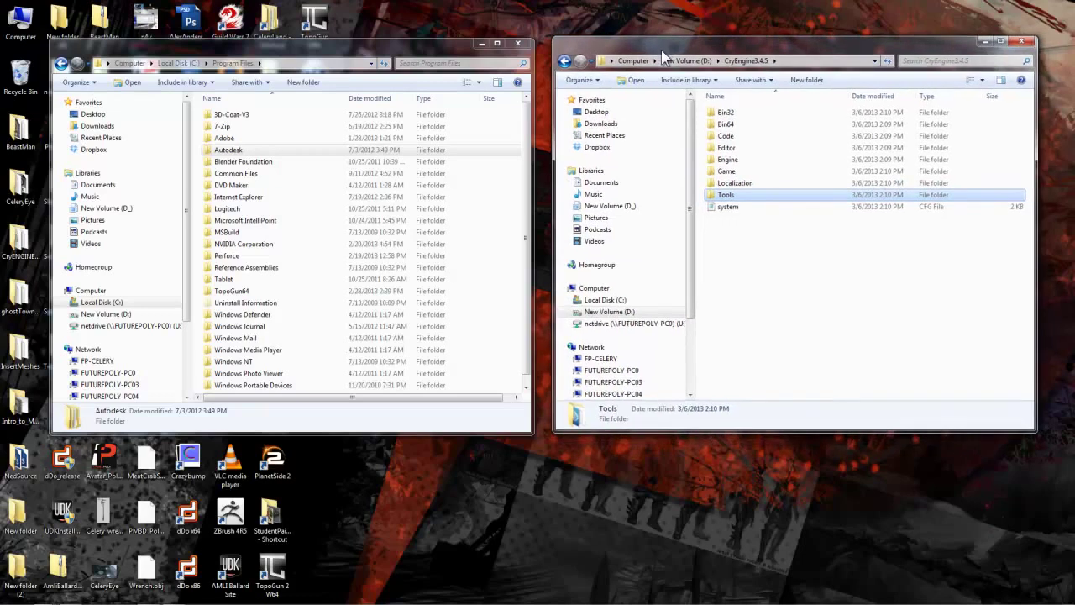
double_click(722, 197)
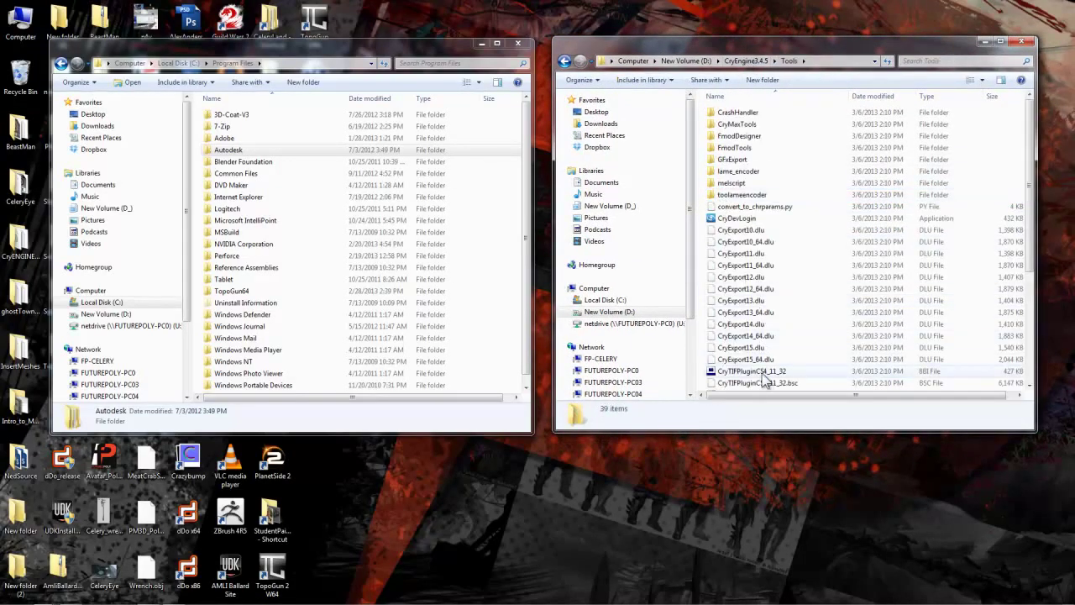
scroll(764, 381, down, 1)
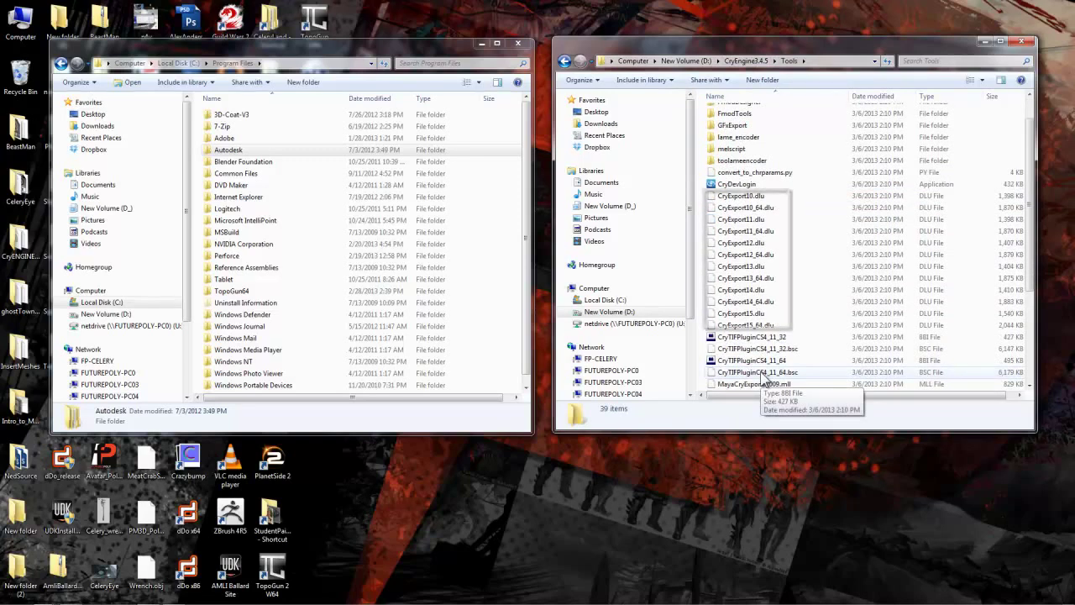
Copy CryExport14_64.dlu from the Tools folder into the plugins folder of 3ds Max 2012 under Autodesk
click(742, 303)
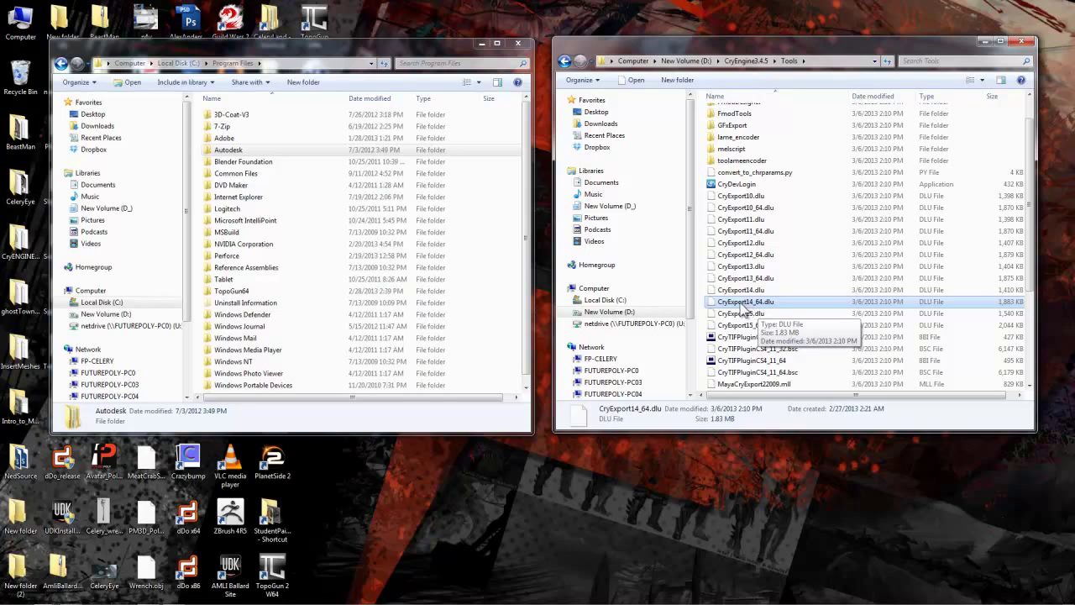
right_click(740, 304)
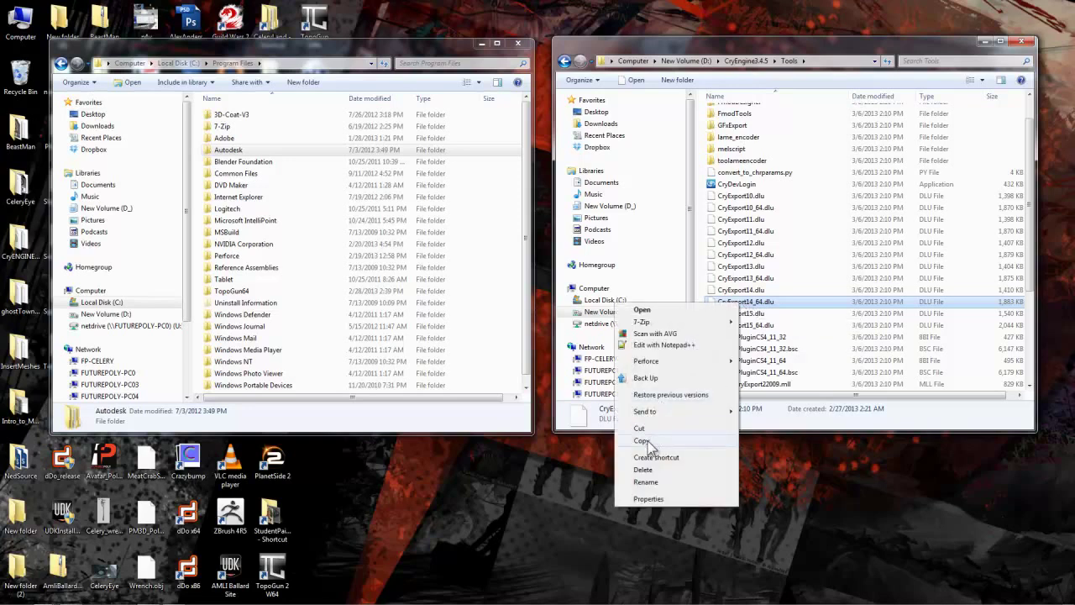
click(642, 441)
double_click(229, 149)
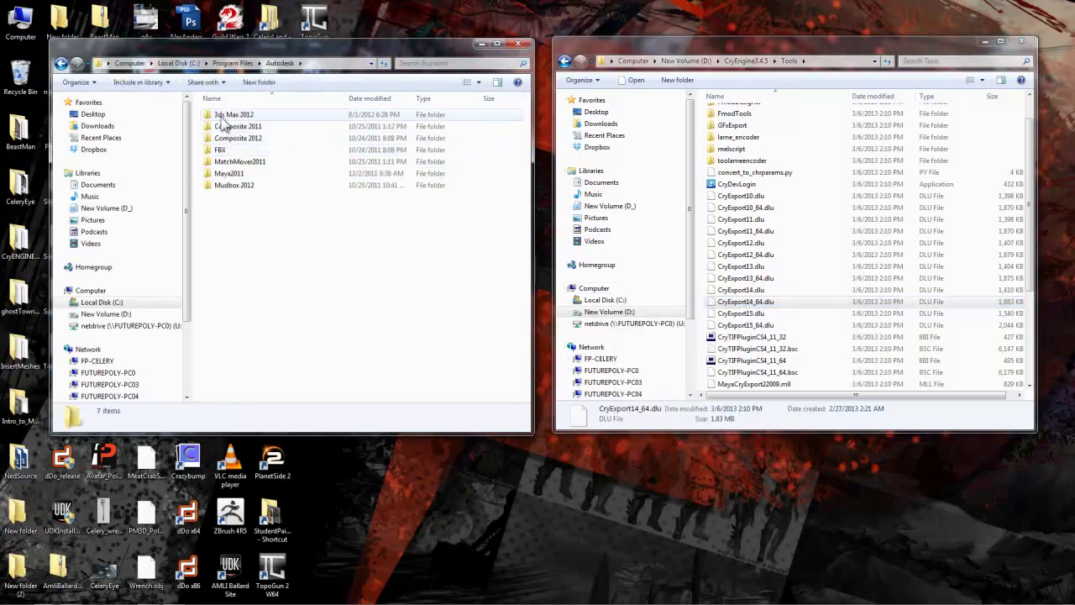
double_click(227, 116)
scroll(264, 358, down, 1)
double_click(240, 315)
right_click(234, 153)
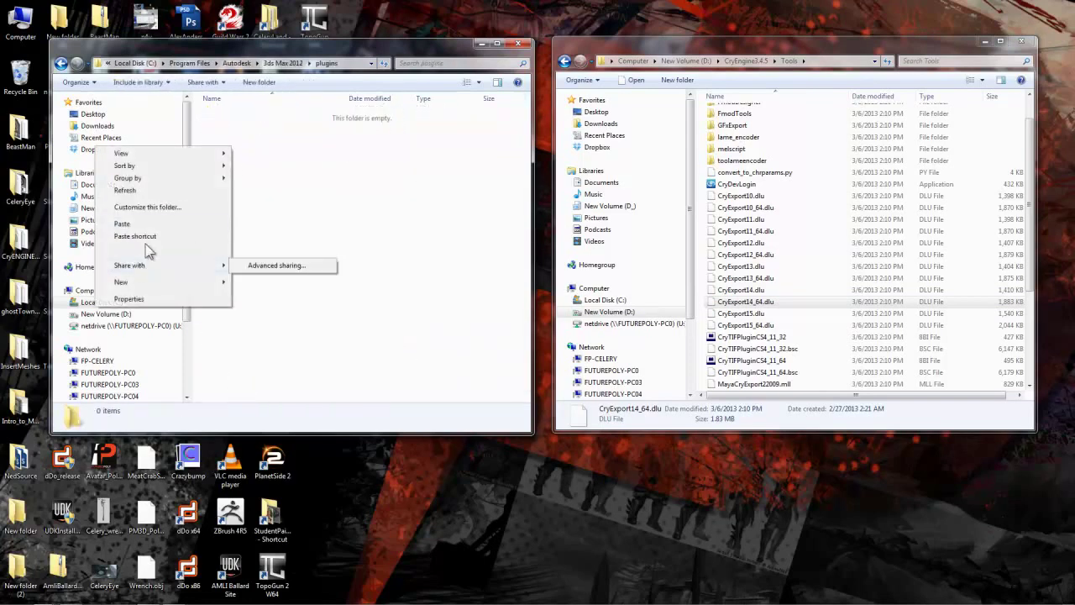
click(140, 226)
key(Return)
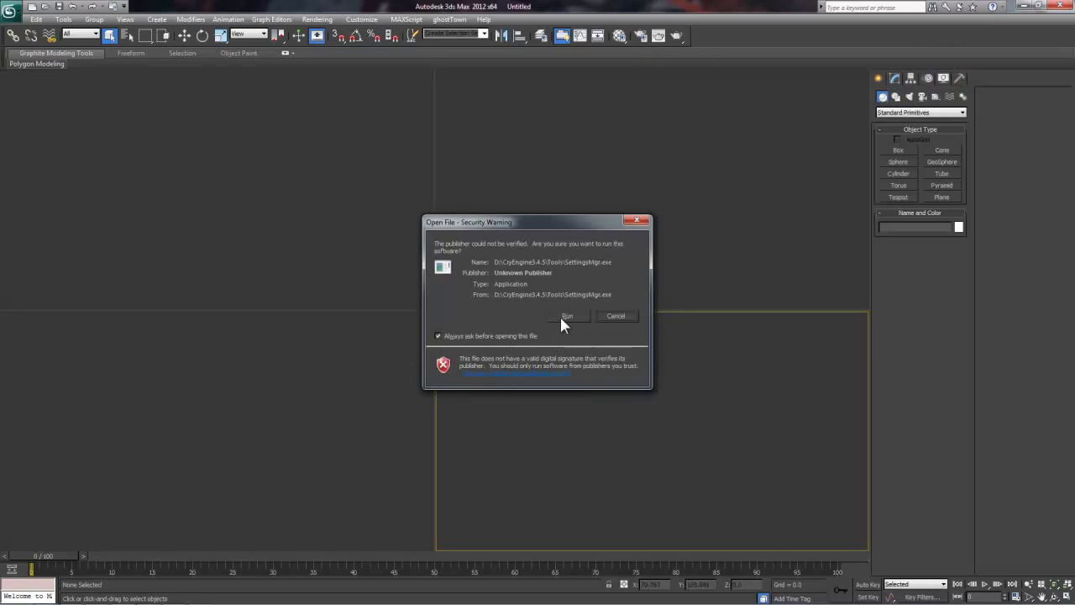
In 3ds Max, allow SettingsMgr.exe to run and save D:\CryEngine3.4.5 as the engine's root directory
click(562, 323)
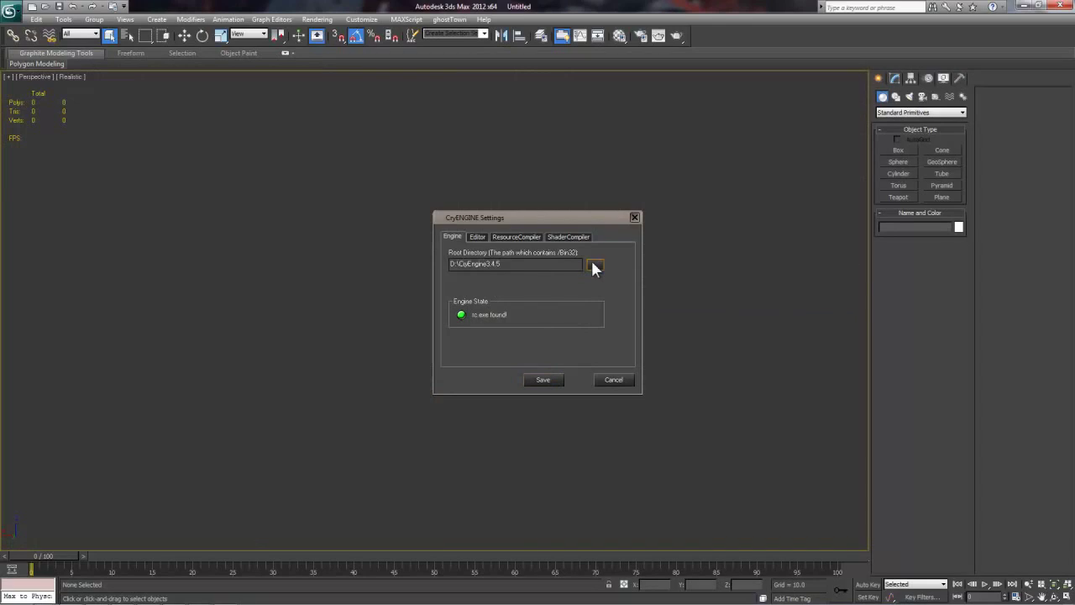
click(544, 379)
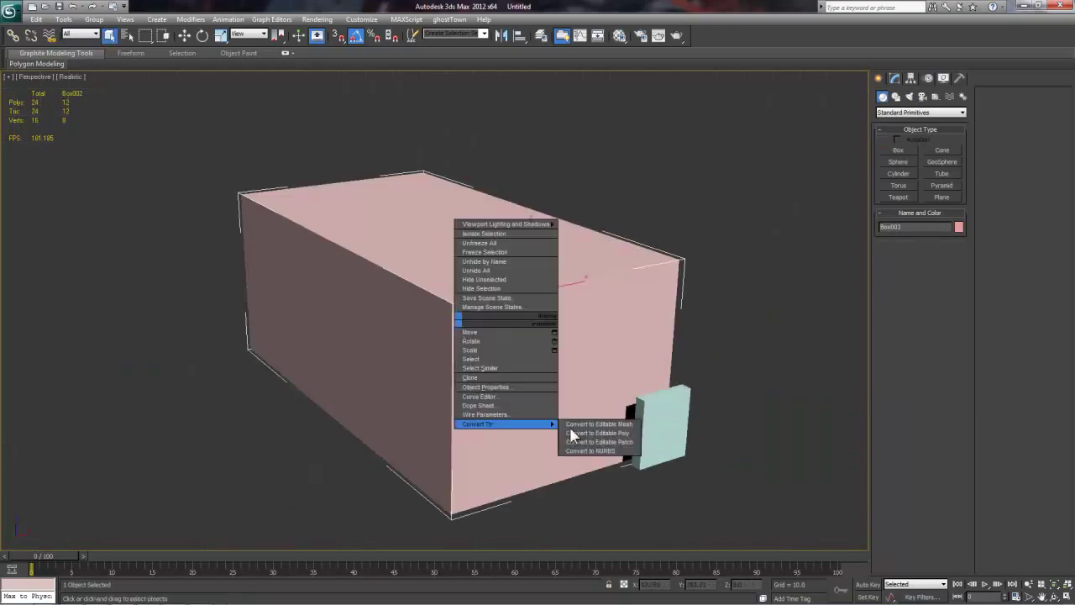
Convert the large box to Editable Poly and shape its top polygon into a raised, narrower roof
click(573, 433)
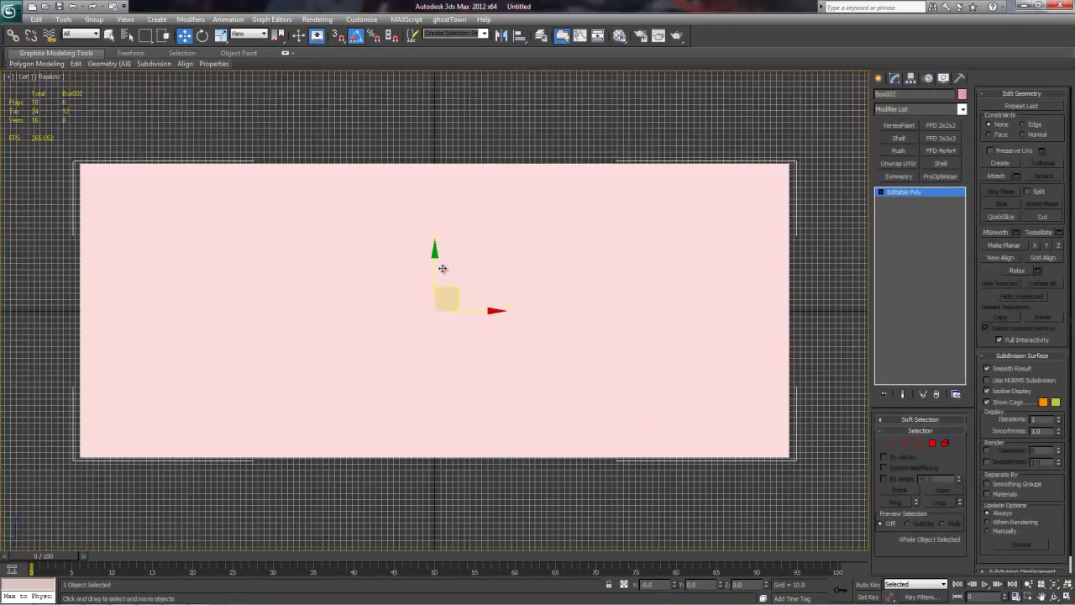
click(933, 442)
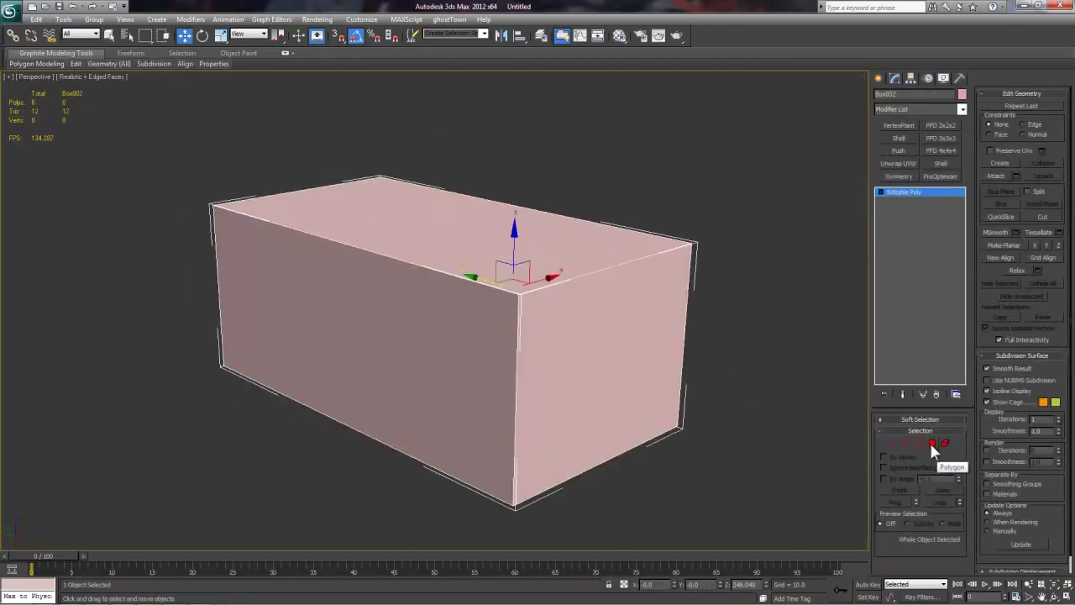
click(587, 242)
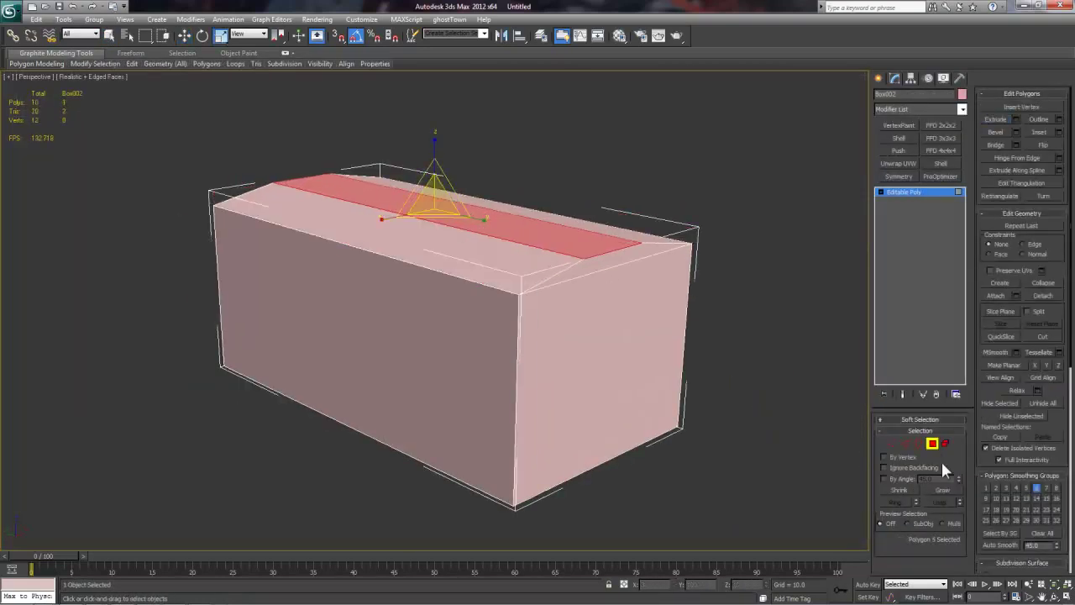
click(933, 443)
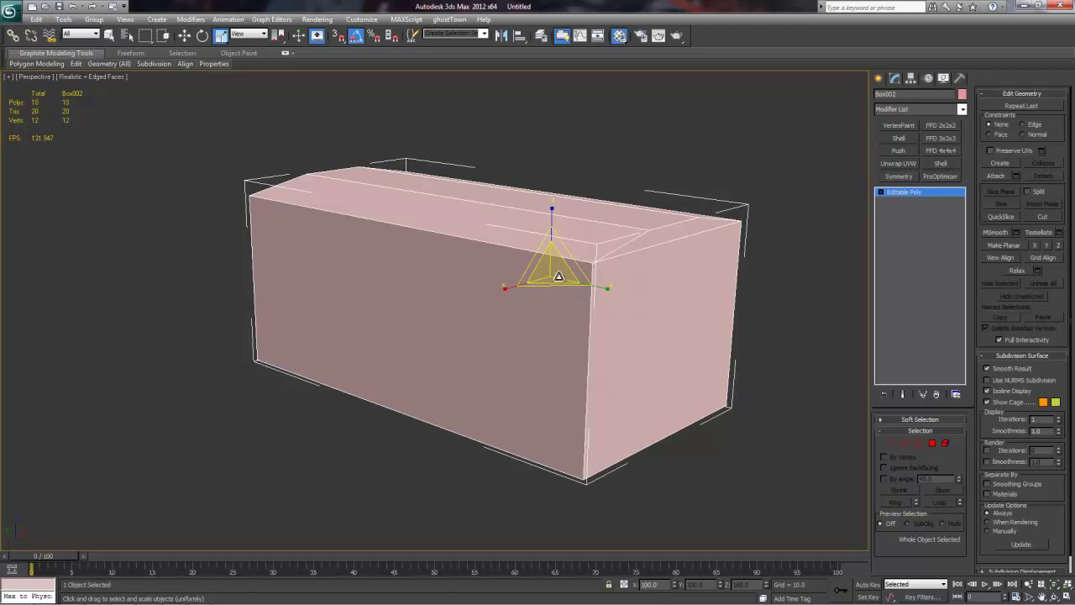
Name the first material YellowBox and set its shader to Crytek Shader
key(m)
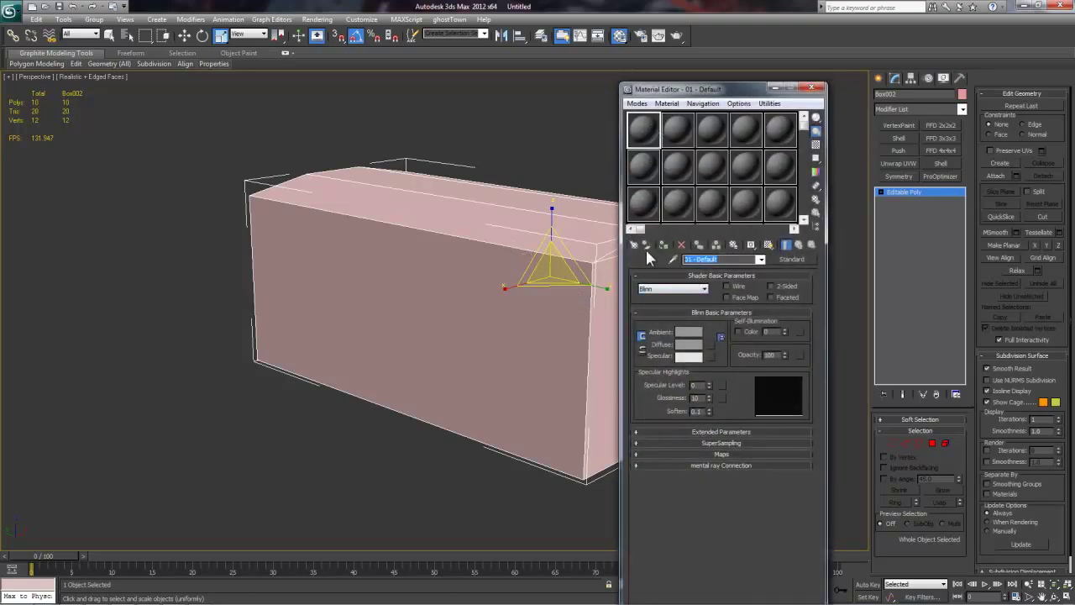
text(YellowBox)
click(673, 289)
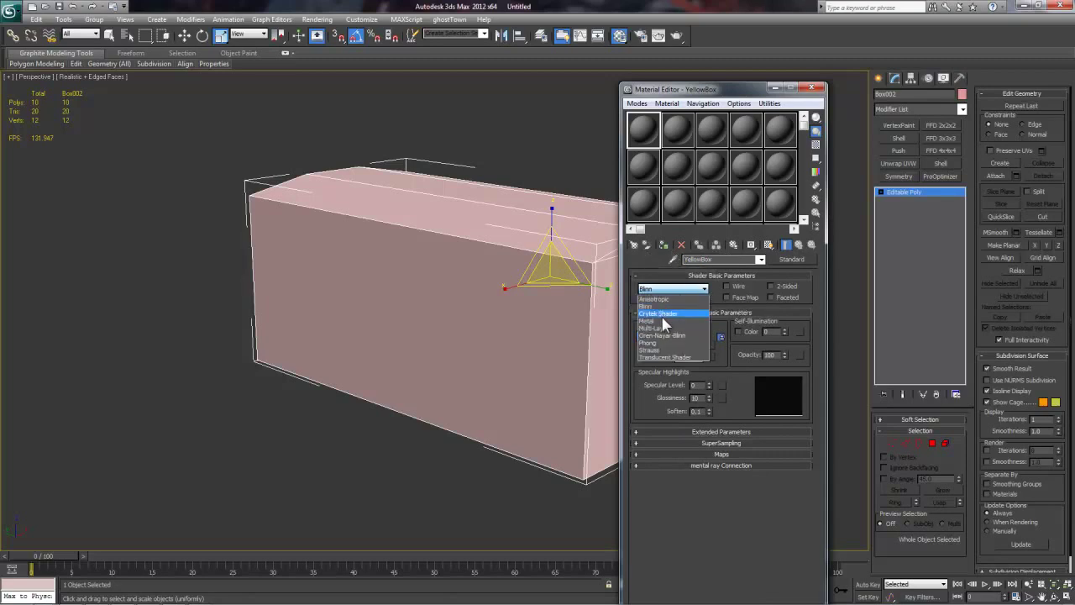
click(663, 313)
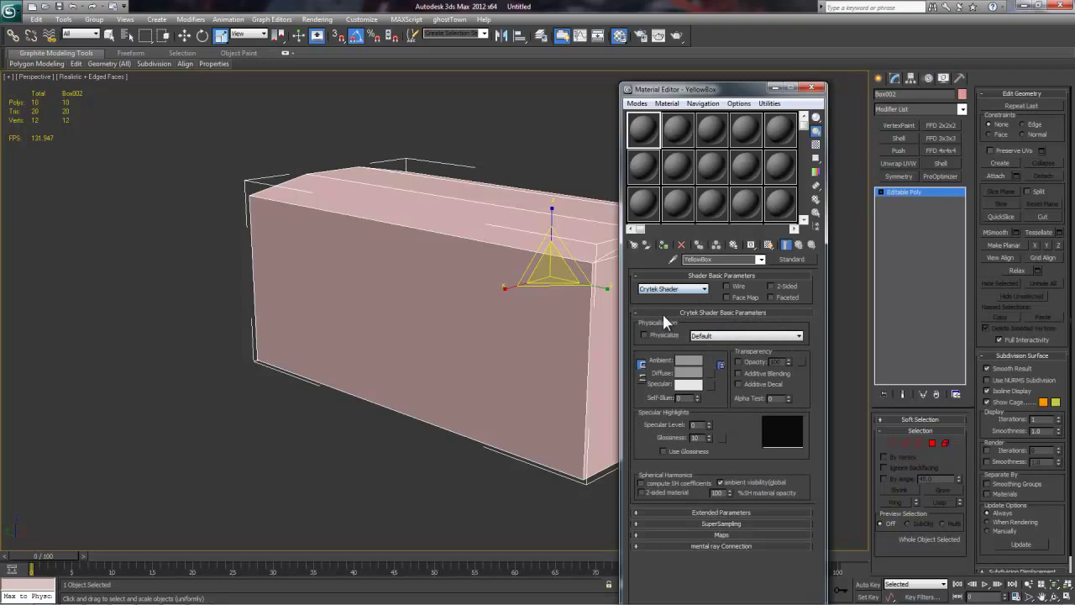
Load YellowBoxDiffuse.tif as a bitmap into the YellowBox material's Diffuse Color map
click(723, 535)
scroll(730, 347, down, 3)
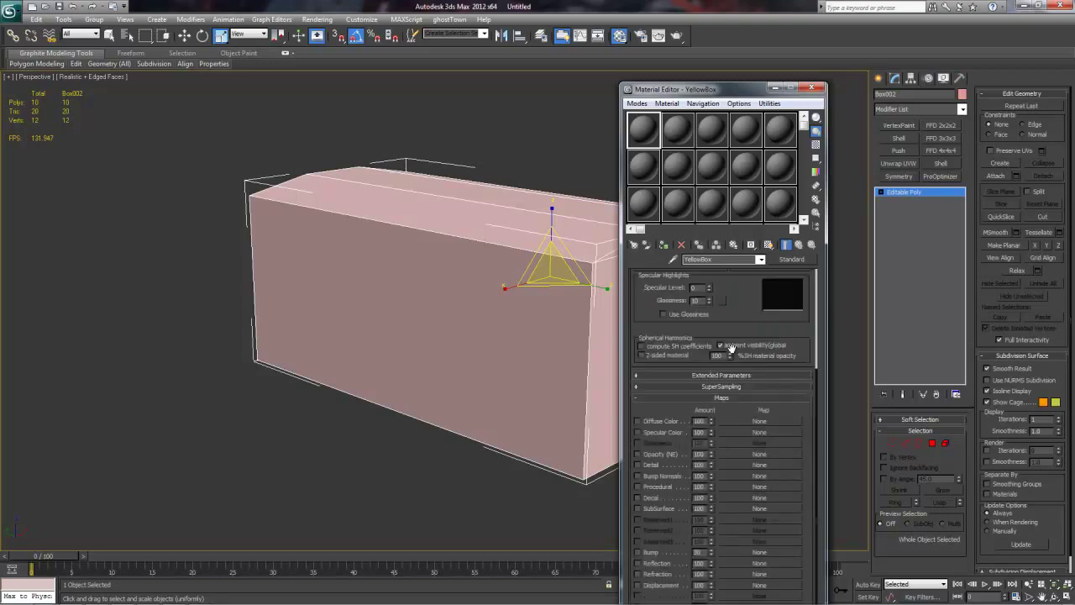
click(749, 421)
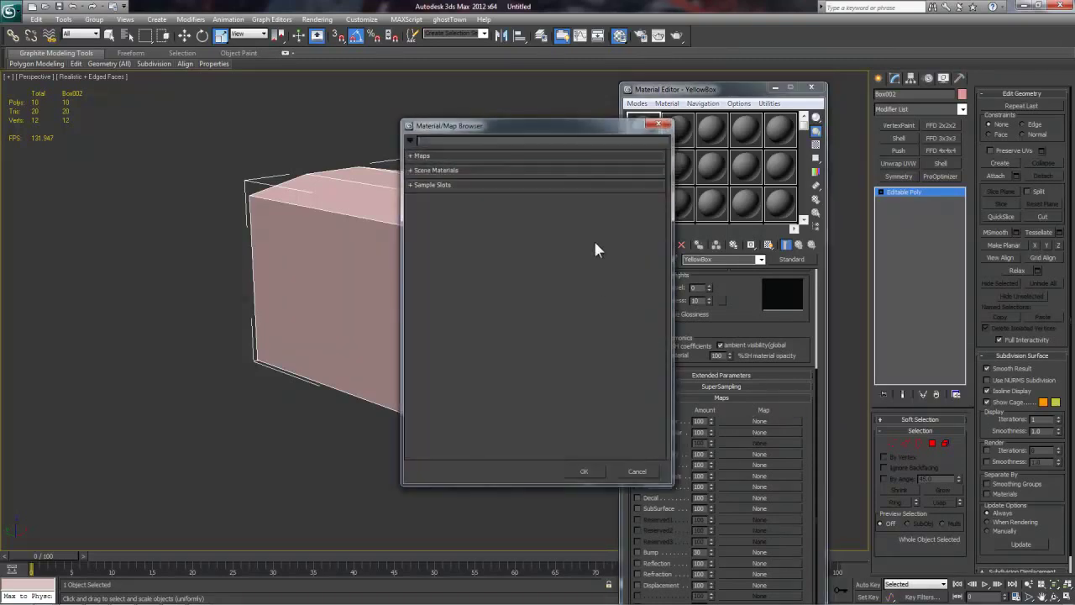
click(417, 156)
double_click(447, 178)
click(186, 159)
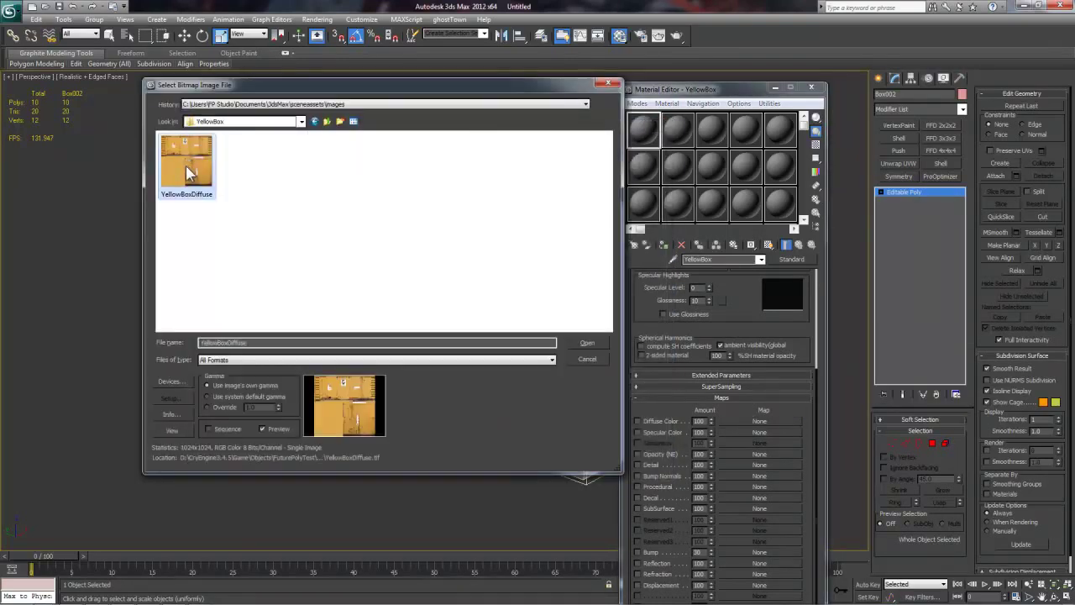
click(576, 341)
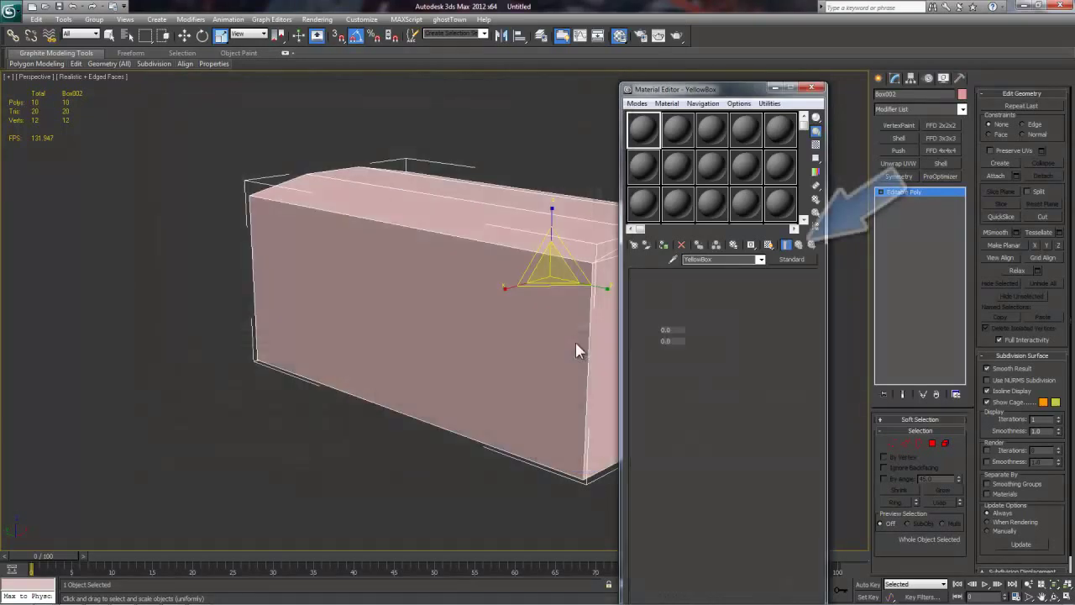
Return to the parent YellowBox material and apply it to the box
click(796, 245)
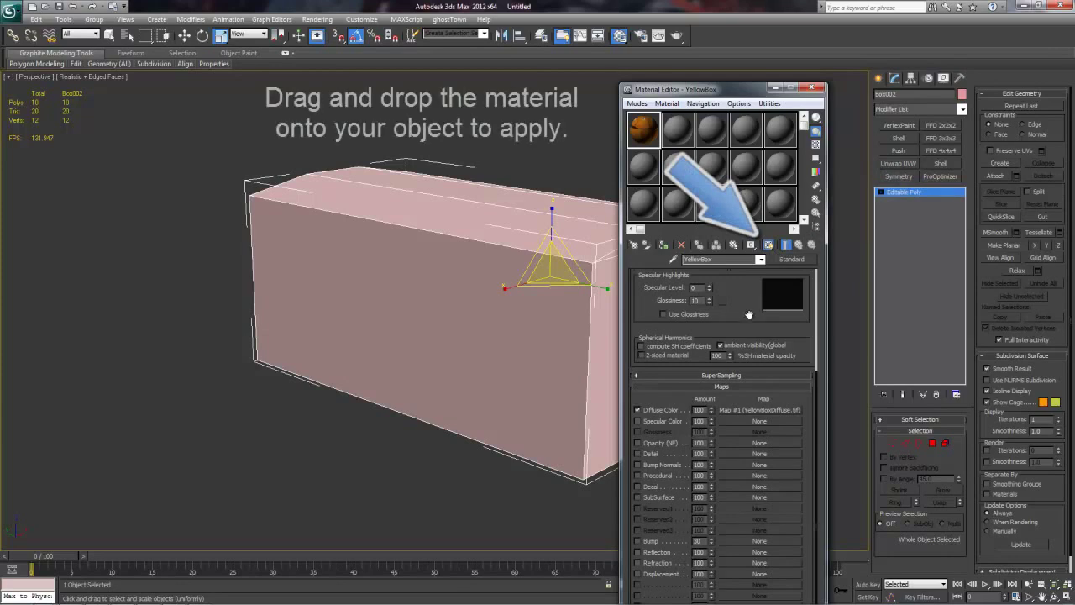
drag(641, 118, 513, 300)
alt+middle_drag(514, 300, 424, 319)
Add an Unwrap UVW modifier to the box and fit its UVs to the matching areas of the container texture
click(898, 163)
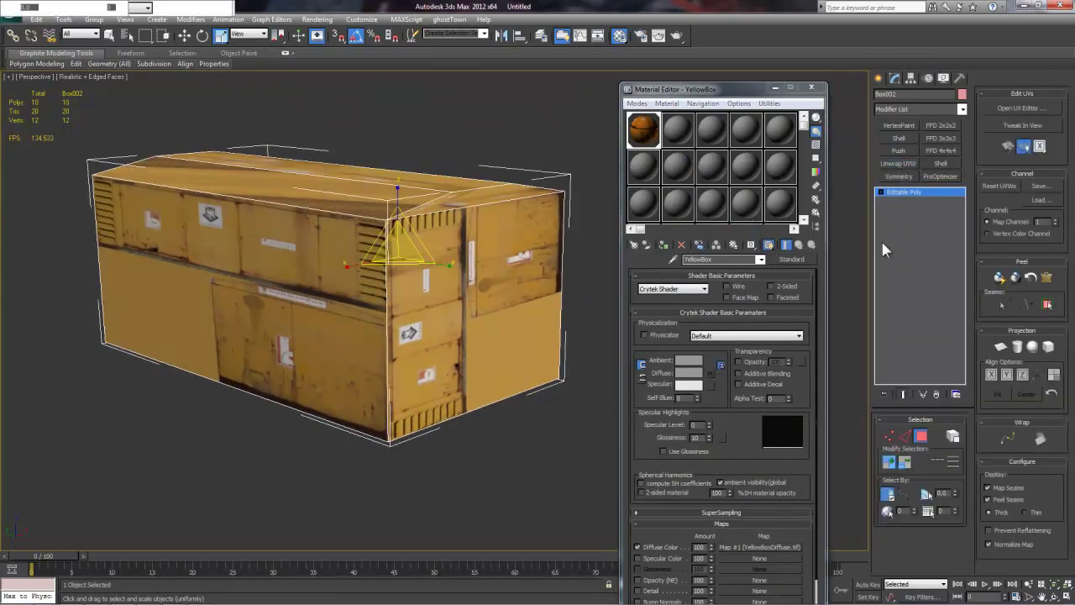
click(1017, 108)
drag(126, 52, 153, 59)
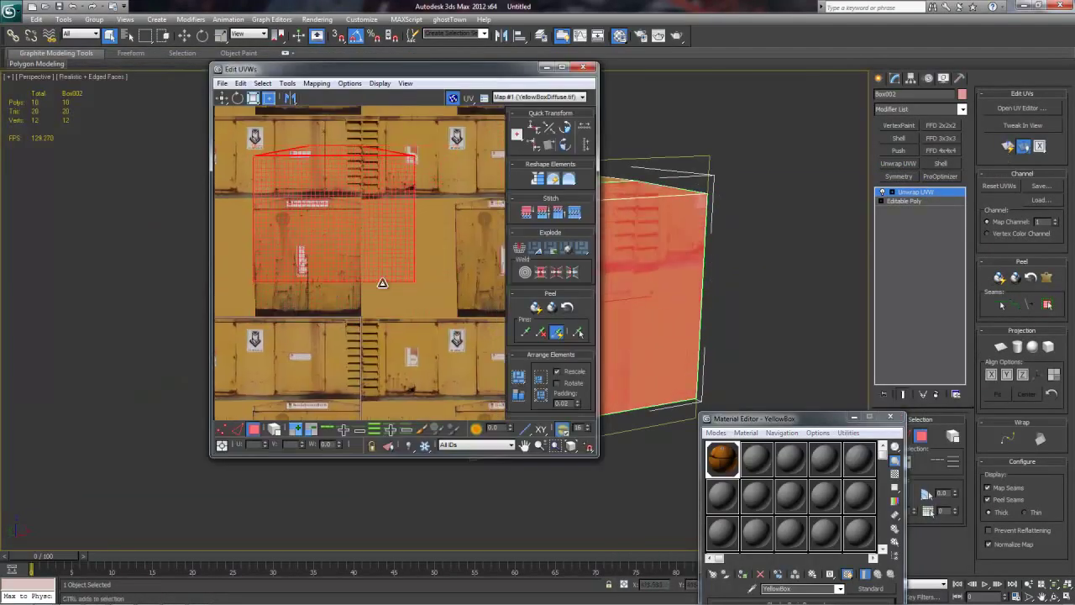
key(1)
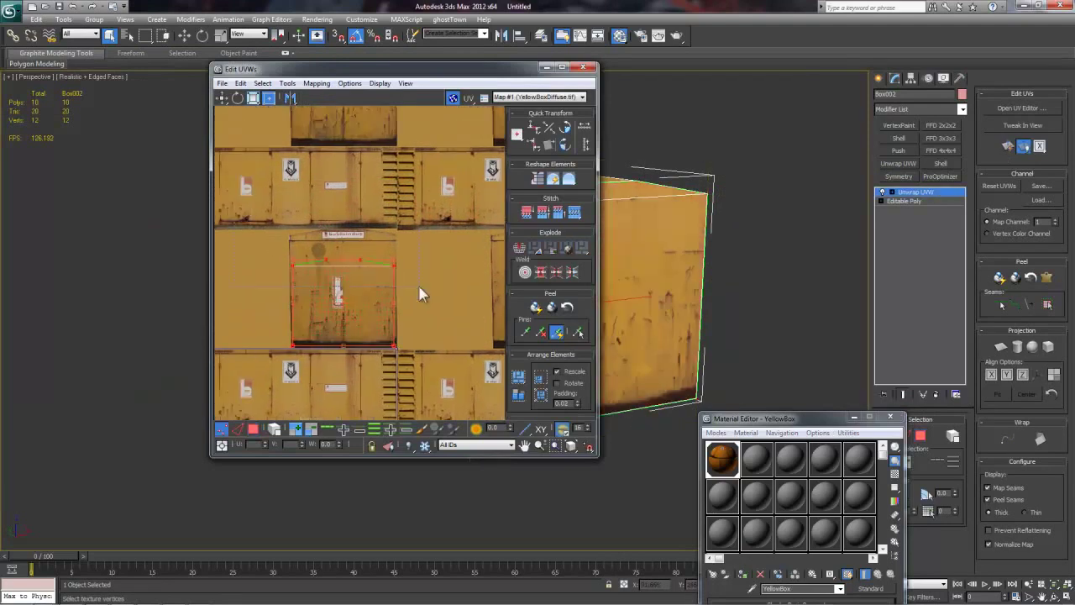
scroll(363, 263, up, 5)
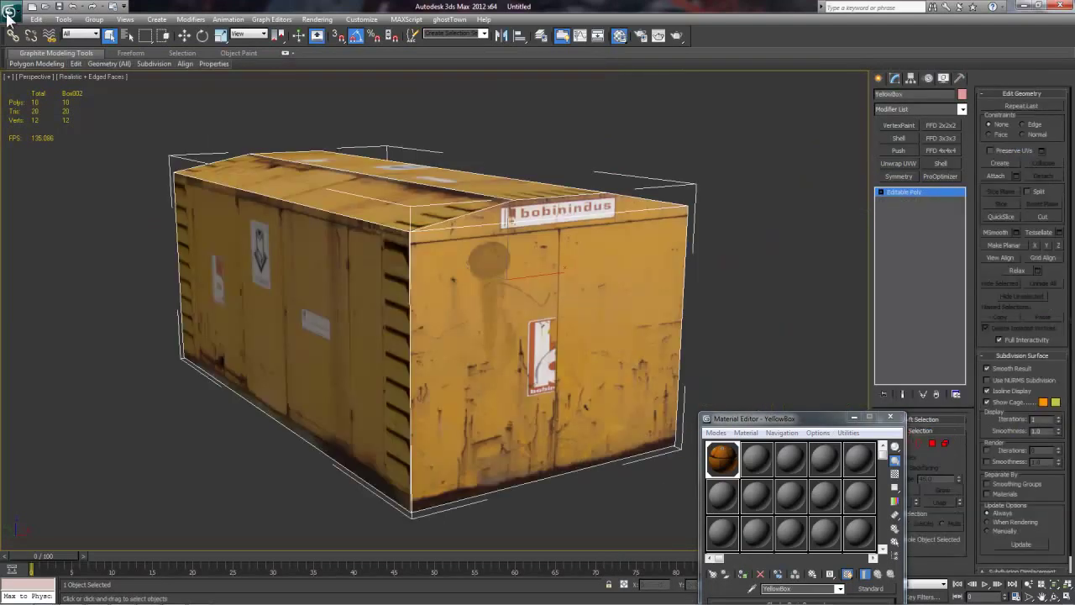
Save the scene as YellowBox in the project's Props\YellowBox folder
click(13, 12)
click(50, 134)
click(277, 105)
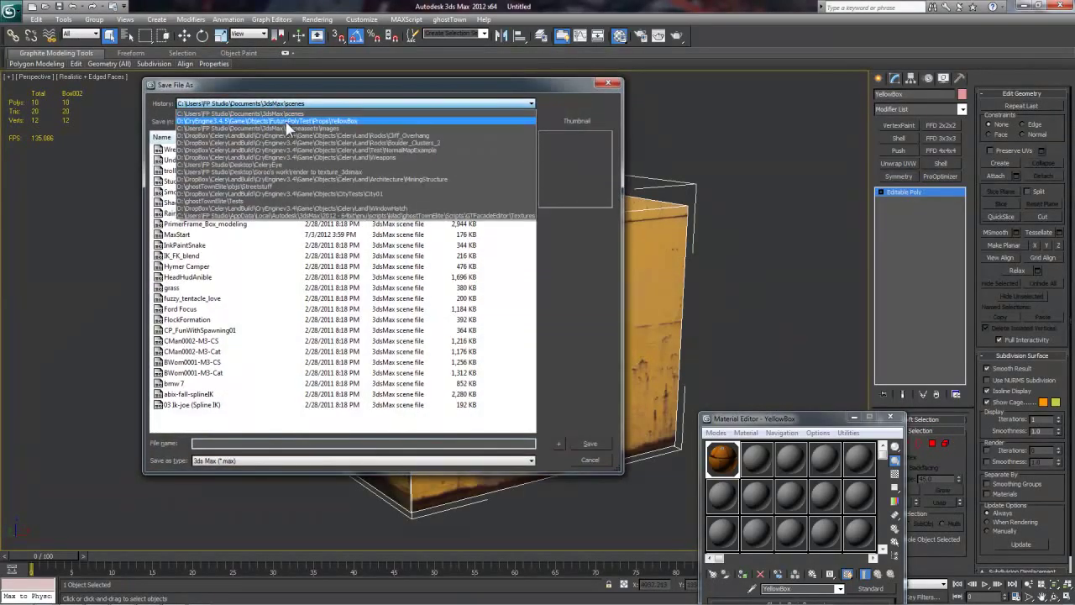
click(281, 122)
click(249, 443)
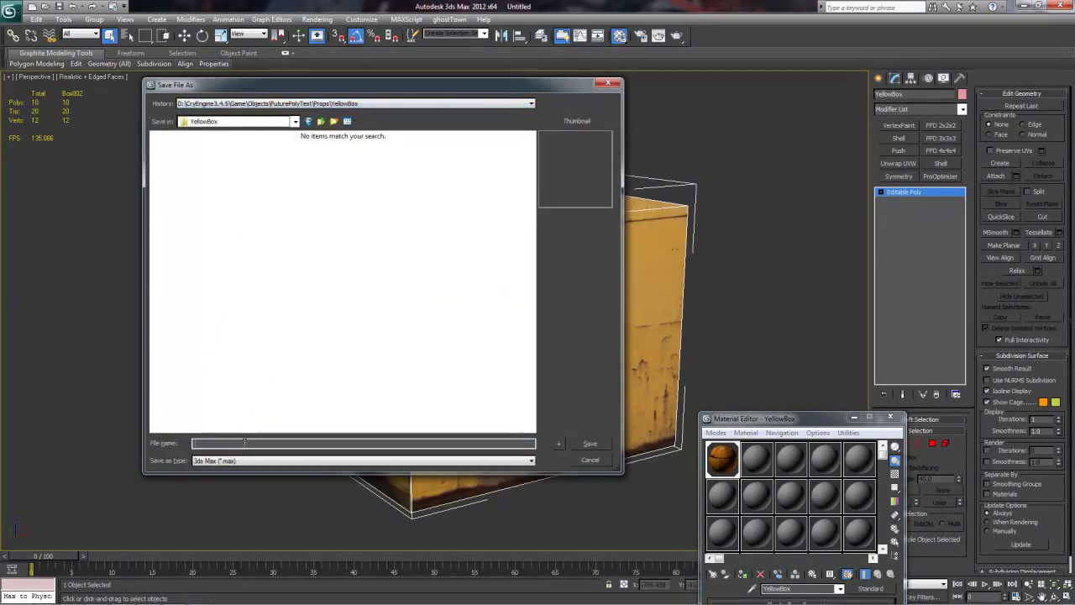
text(YellowBox)
key(Return)
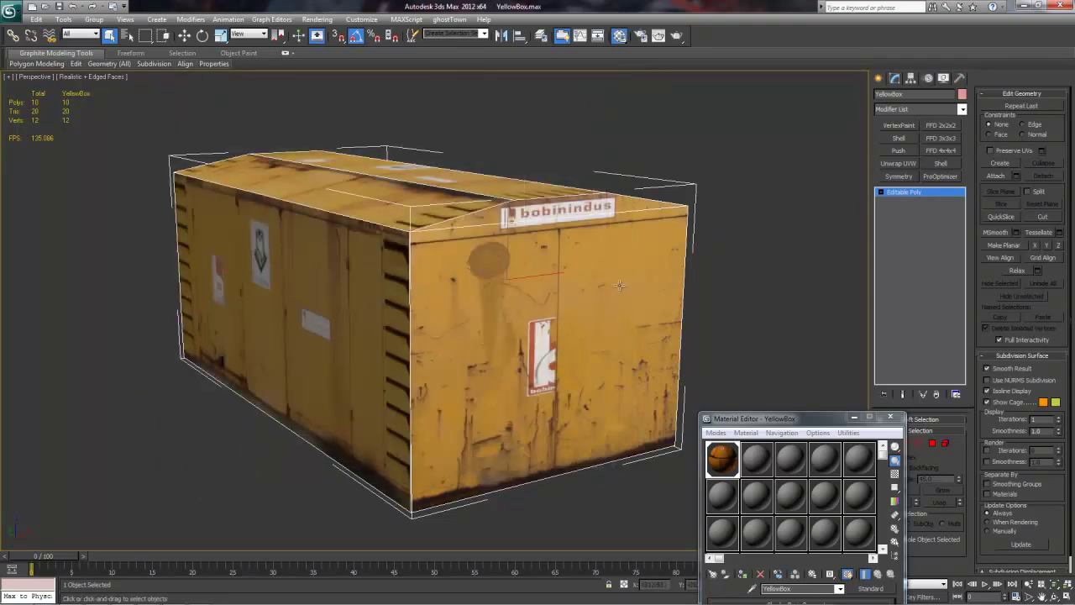
Add the CryENGINE3 Exporter to the utilities button set in the slot below Assign Vertex Colors
alt+middle_drag(575, 289, 626, 310)
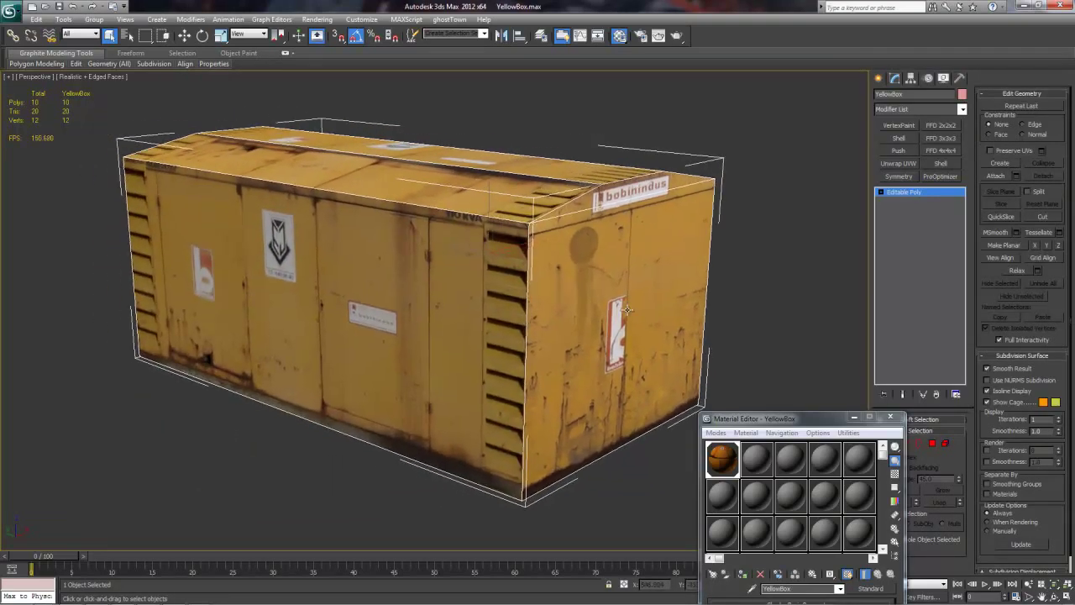
click(958, 79)
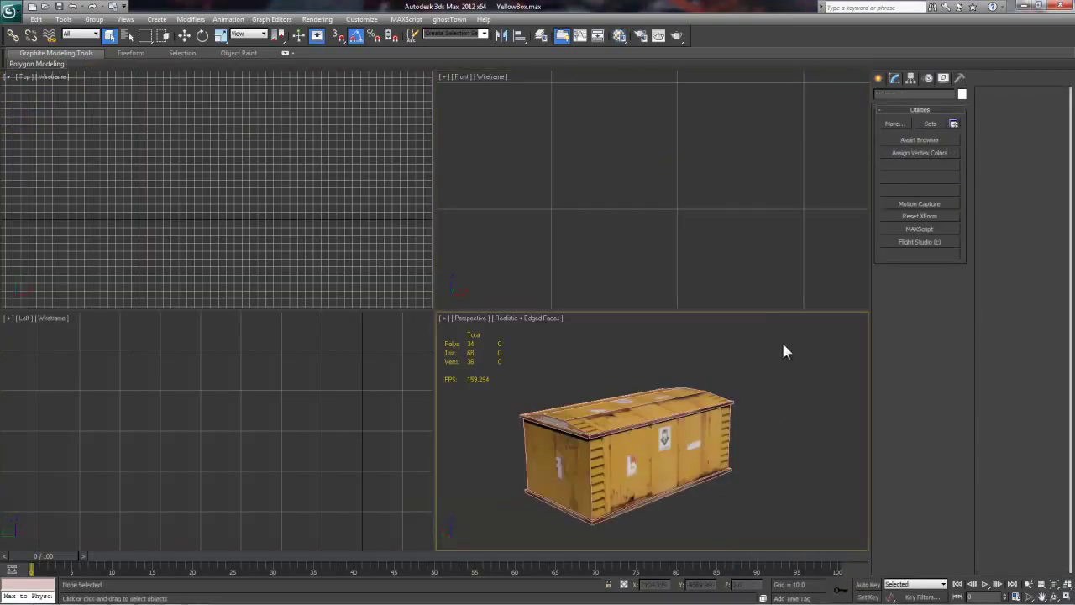
click(955, 125)
scroll(492, 370, down, 10)
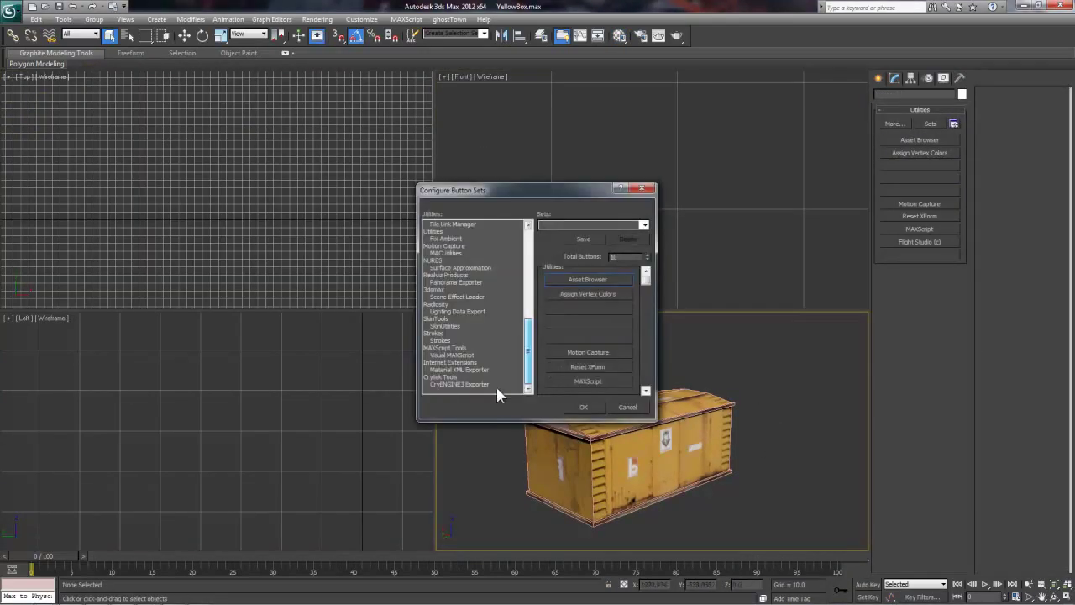
click(480, 385)
drag(473, 384, 581, 316)
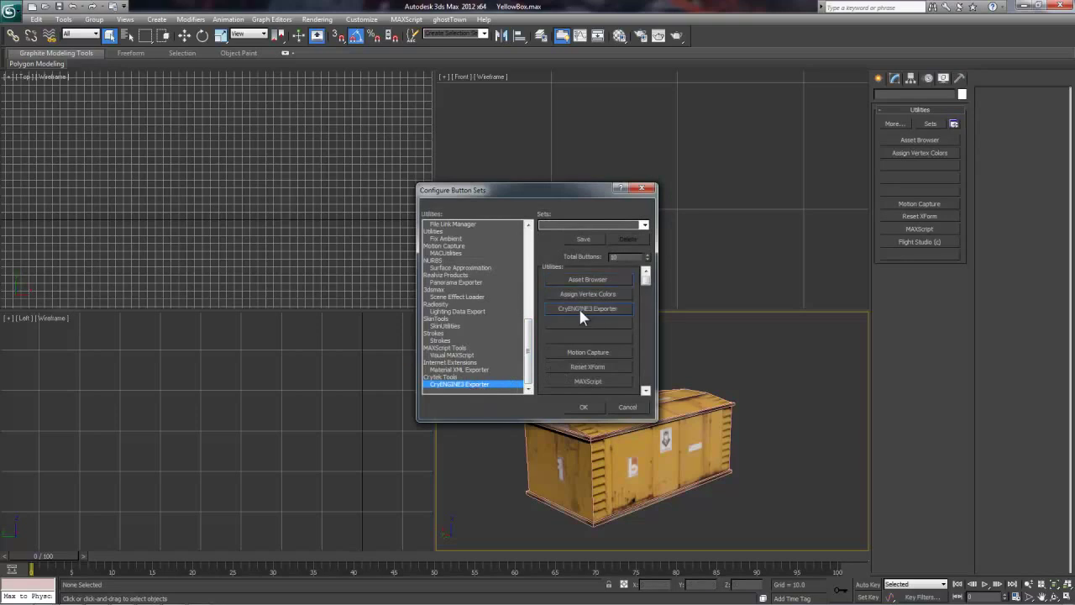
click(584, 407)
Open the CryENGINE3 Exporter utility for the YellowBox object and start creating its material in the editor
click(790, 252)
click(904, 165)
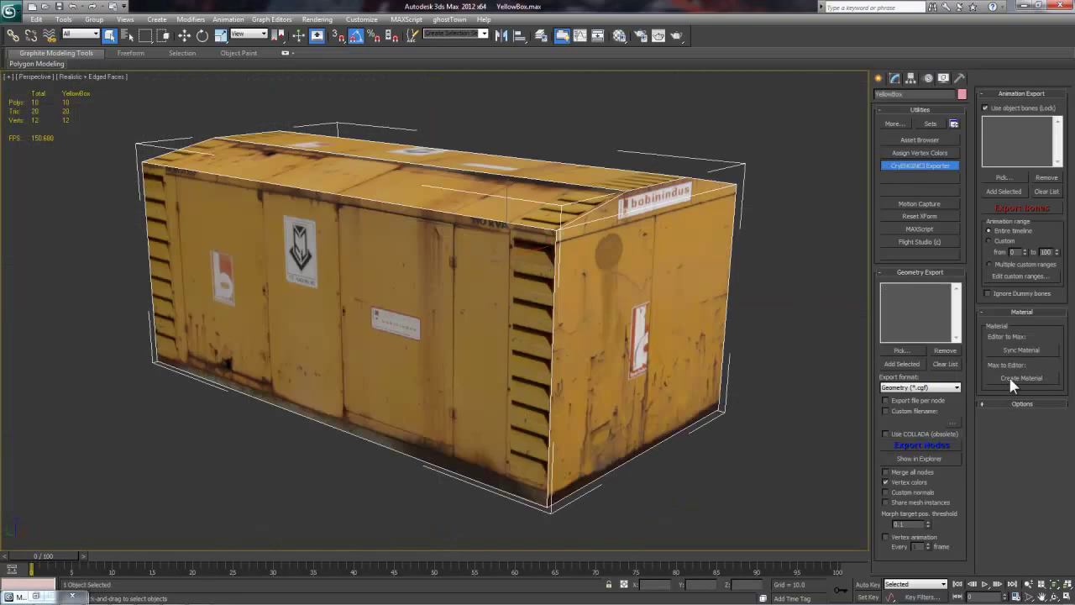
click(1008, 375)
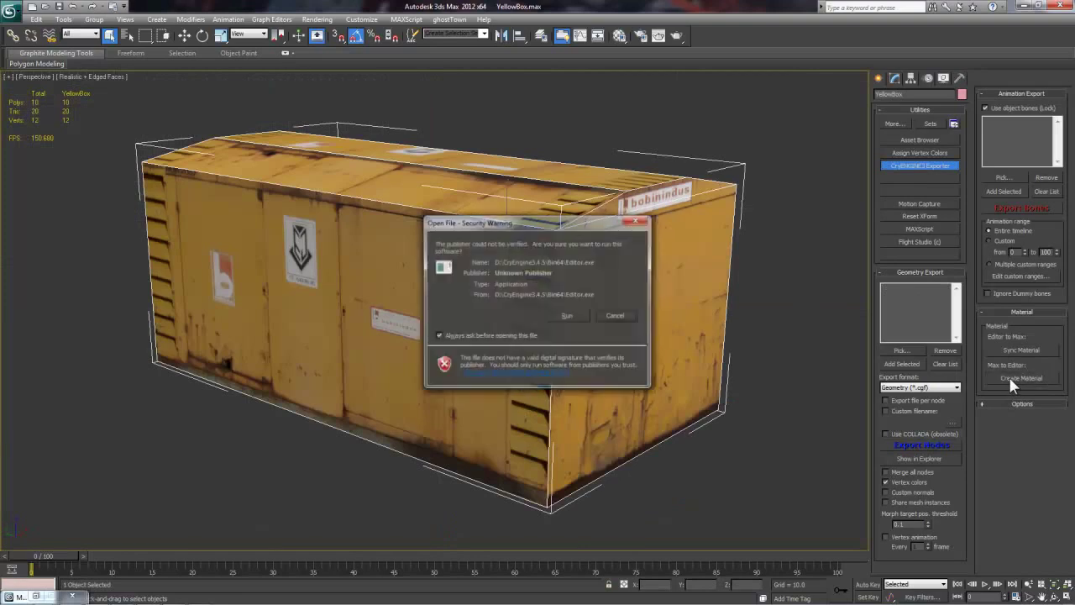
Allow the CryENGINE Editor.exe to run and log in to CryDev with the remembered account
click(569, 311)
click(612, 350)
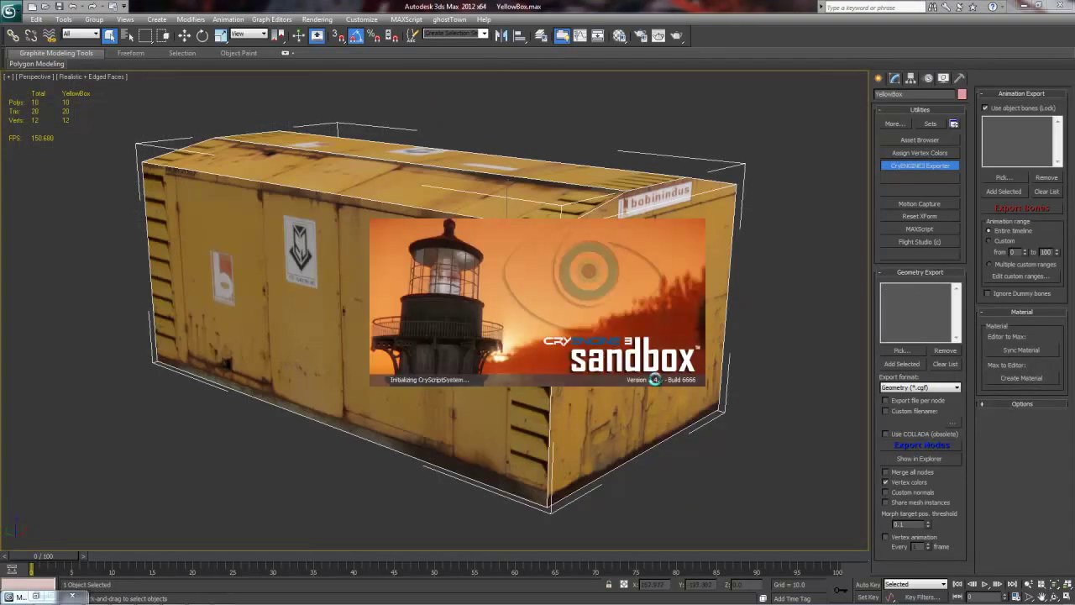
click(573, 319)
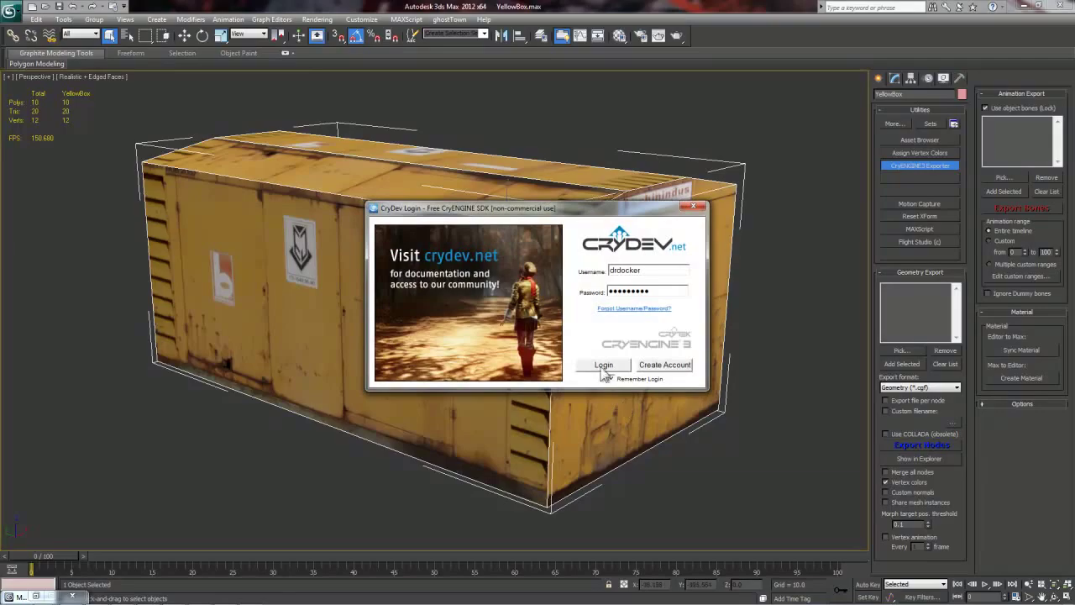
click(604, 366)
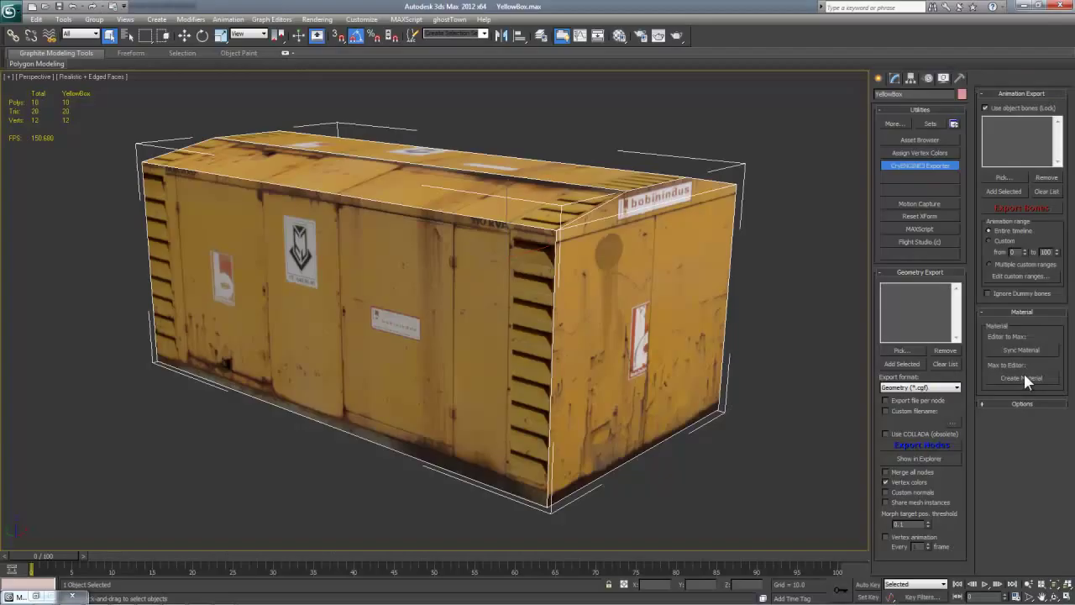
Create the YellowBox's engine material and save it as YellowBox in the project's Props\YellowBox folder
click(1024, 376)
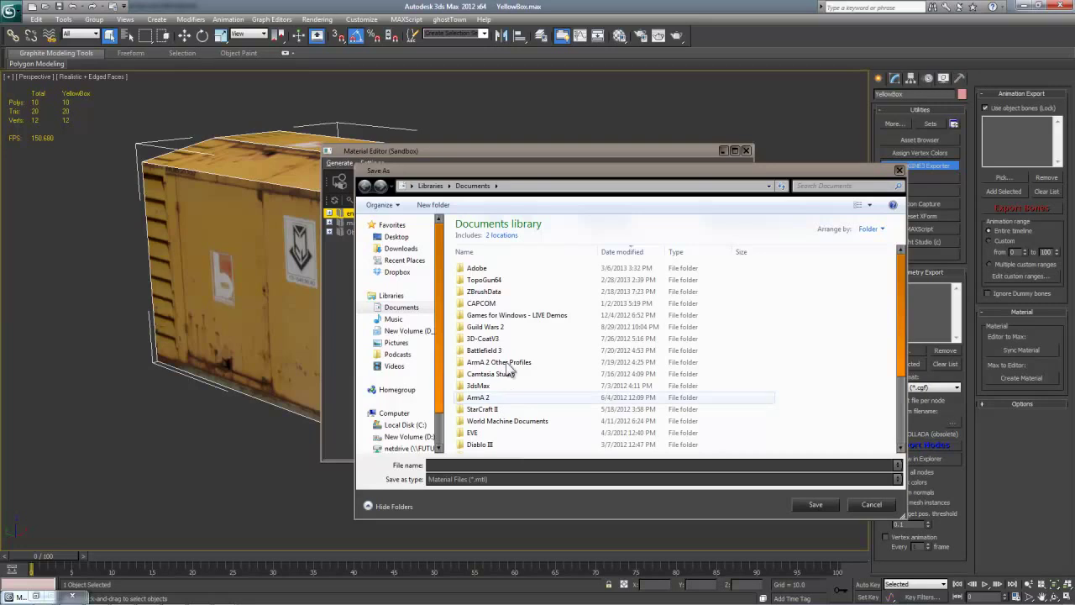
click(400, 263)
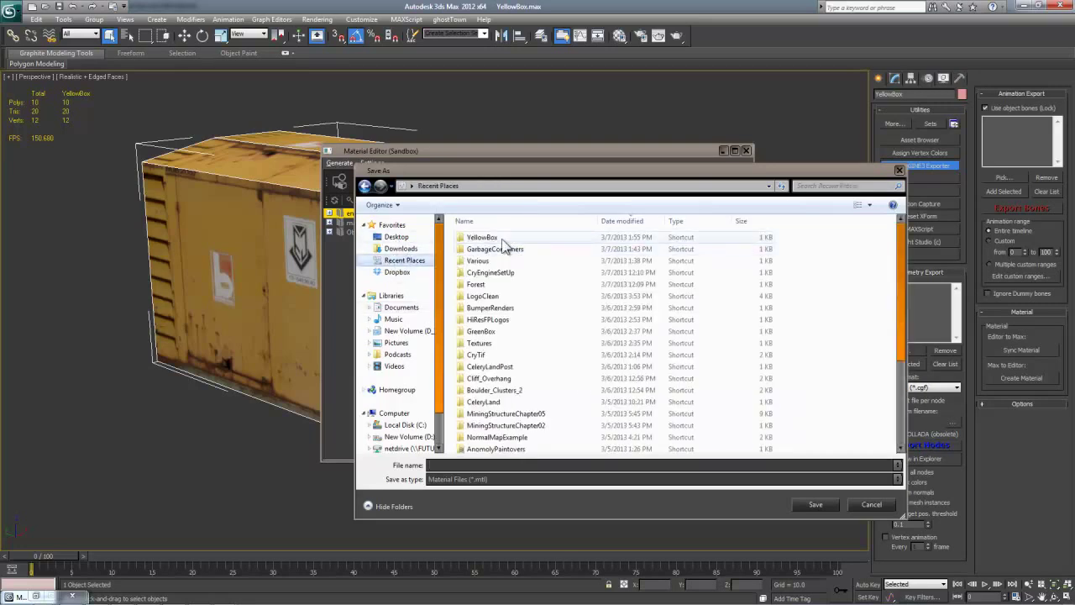
double_click(501, 248)
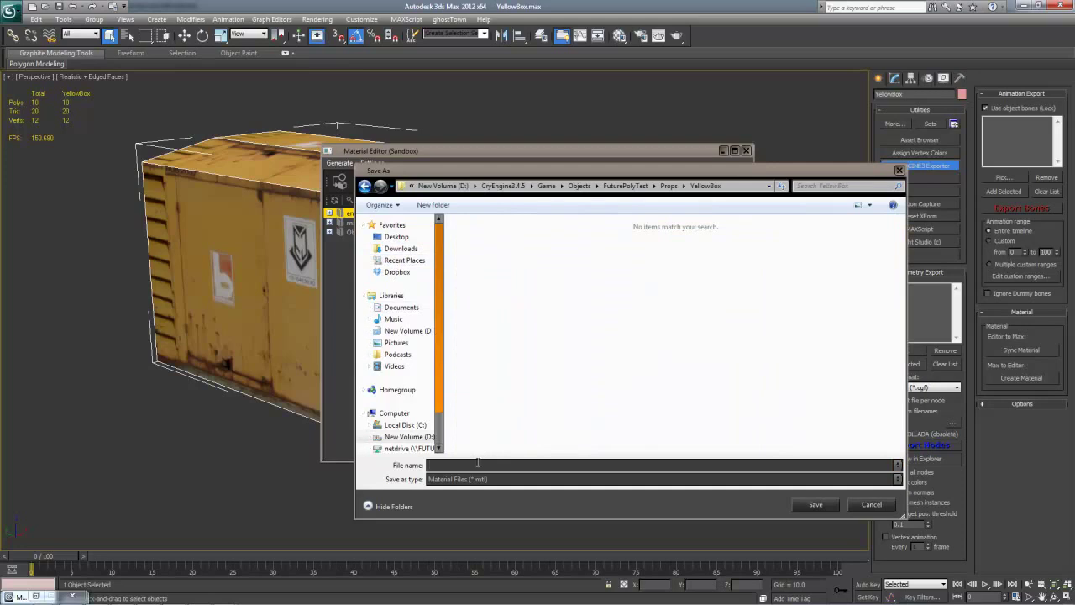
text(YellowBox)
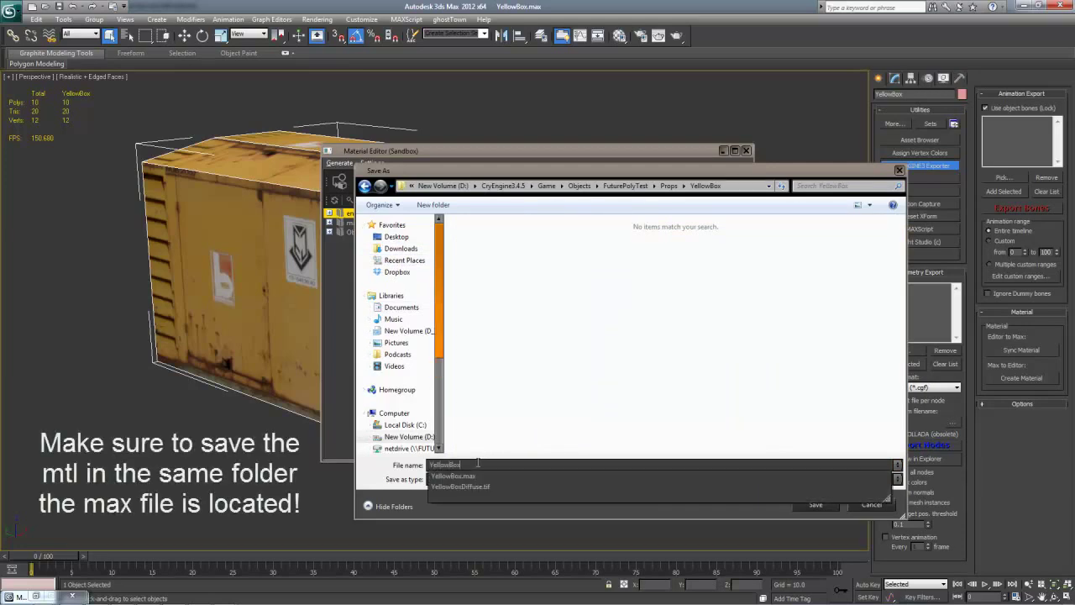
drag(681, 165, 681, 154)
click(807, 501)
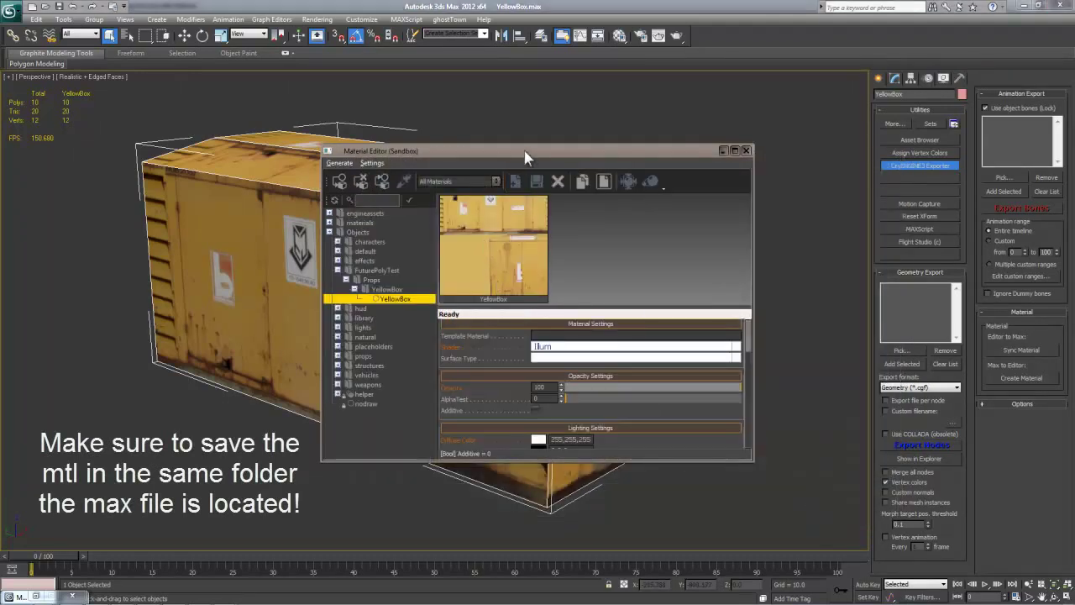
Close the Sandbox Material Editor and dismiss the Sandbox error dialog
drag(525, 149, 551, 115)
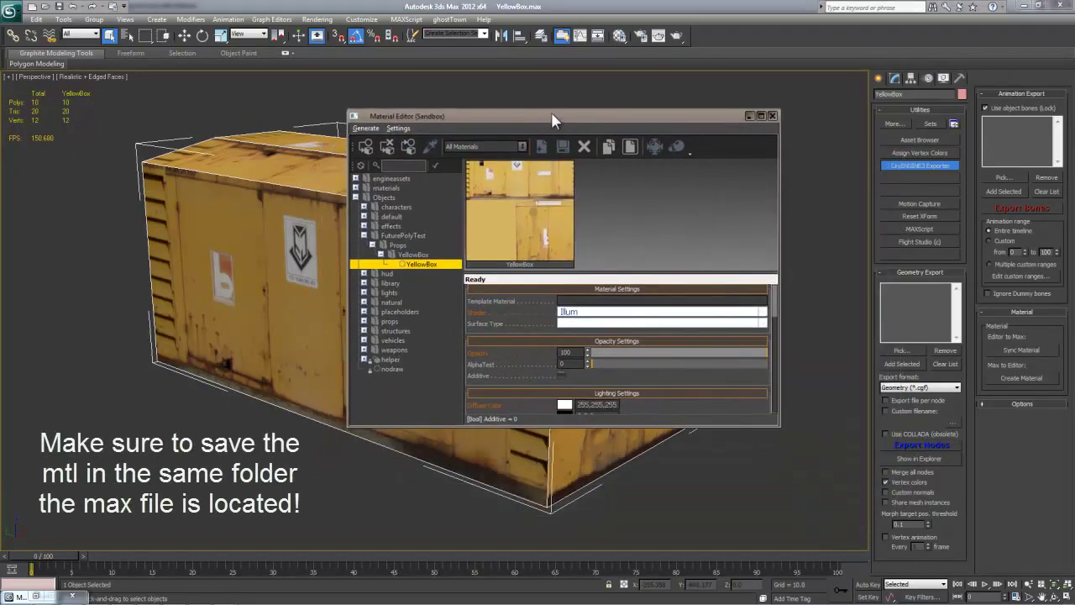
click(772, 115)
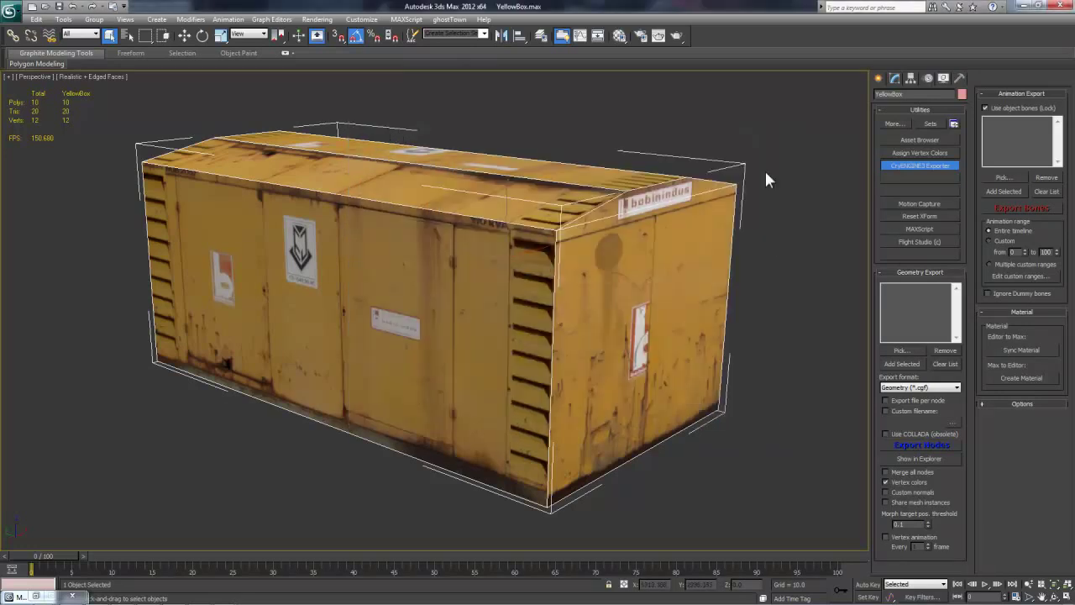
middle_drag(844, 232, 795, 236)
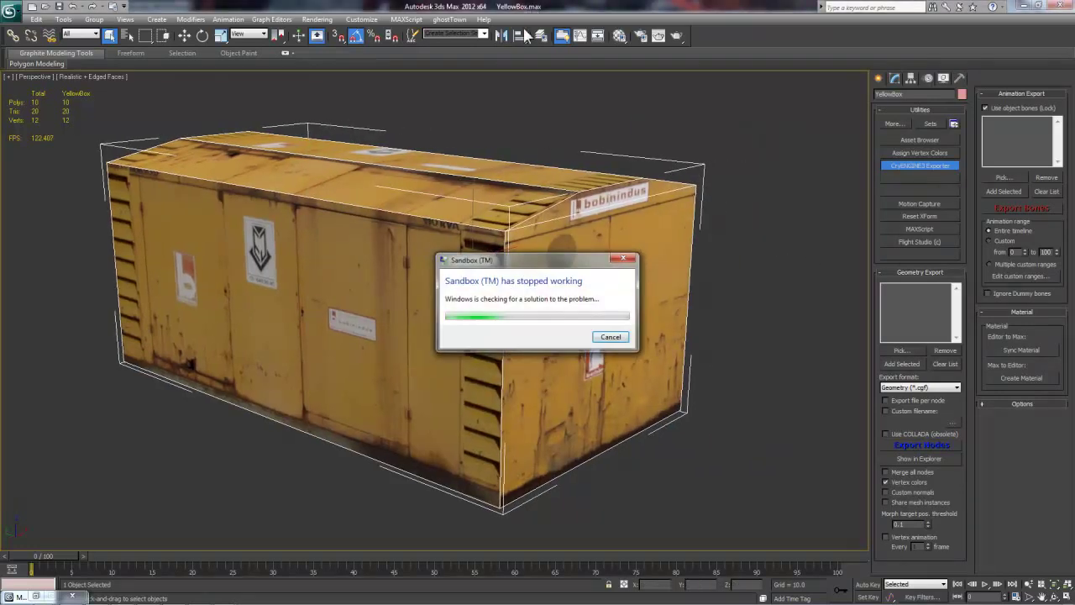
click(611, 338)
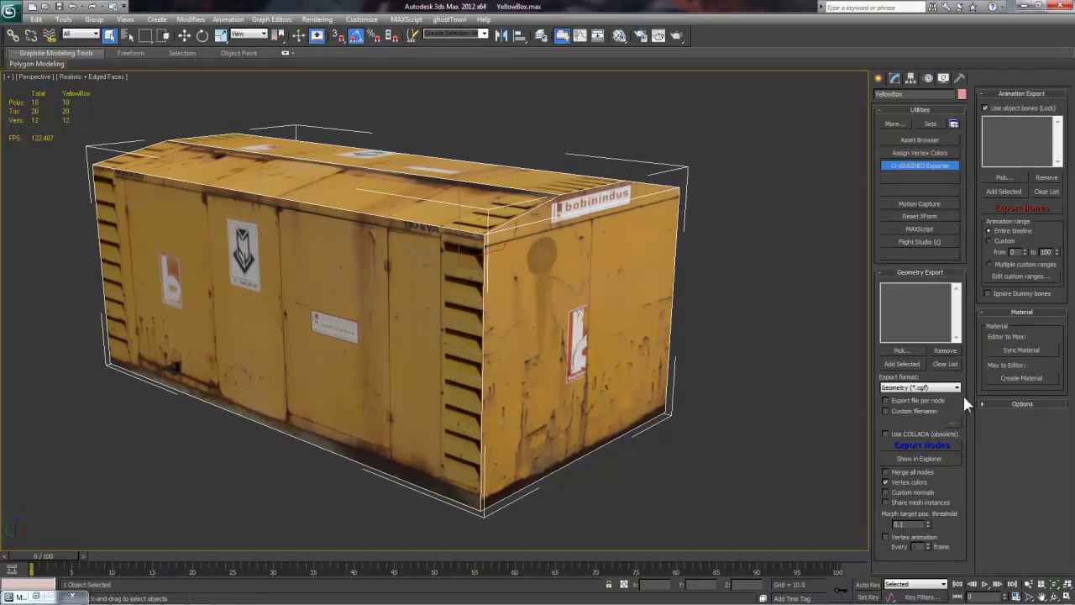
Add YellowBox to the geometry export list, export it as Geometry (*.cgf), and save the scene
click(902, 363)
click(893, 287)
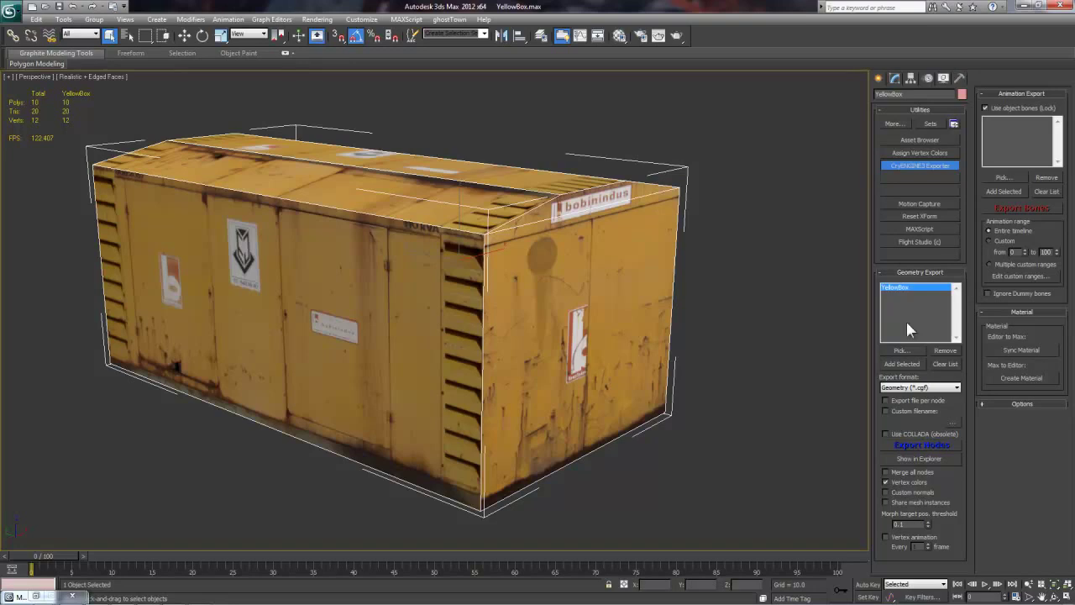
click(915, 448)
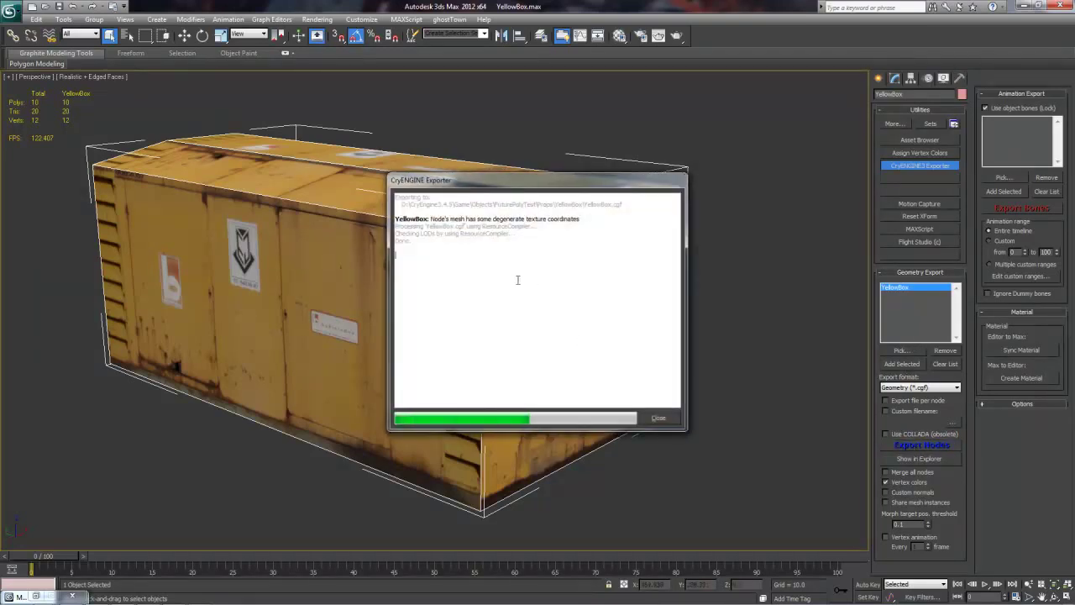
click(658, 420)
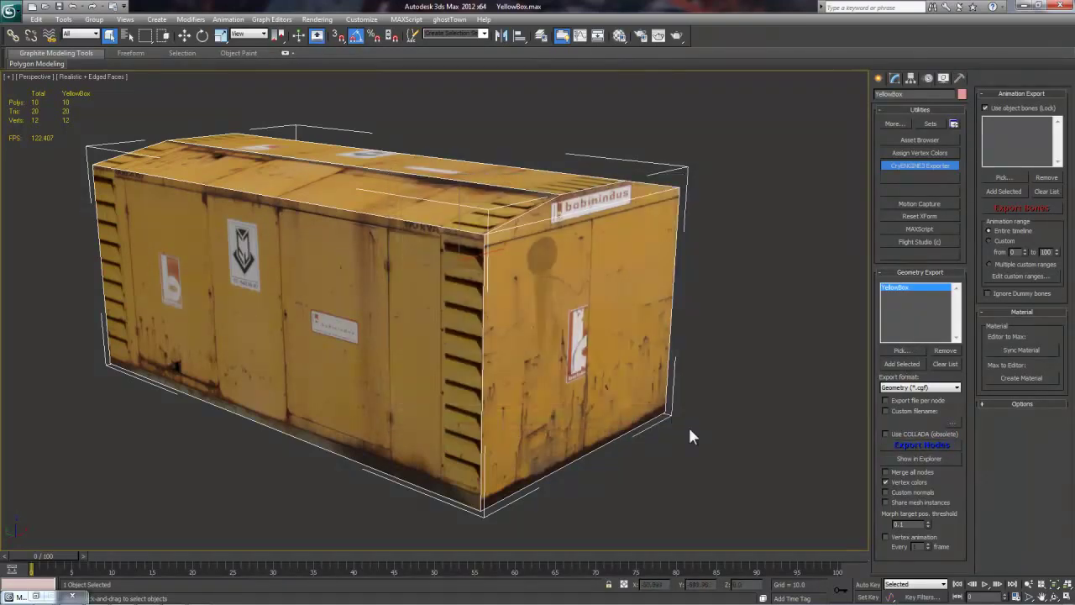
click(11, 12)
click(37, 110)
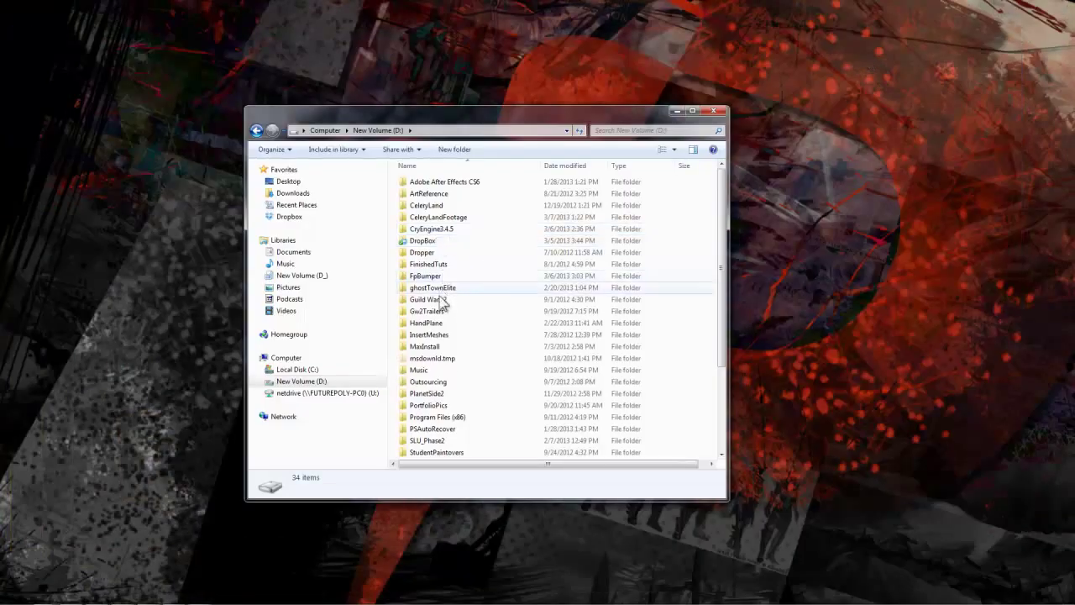
Run the Editor application in D:\CryEngine3.4.5\Bin64 as administrator and open the recent Forest level
double_click(439, 229)
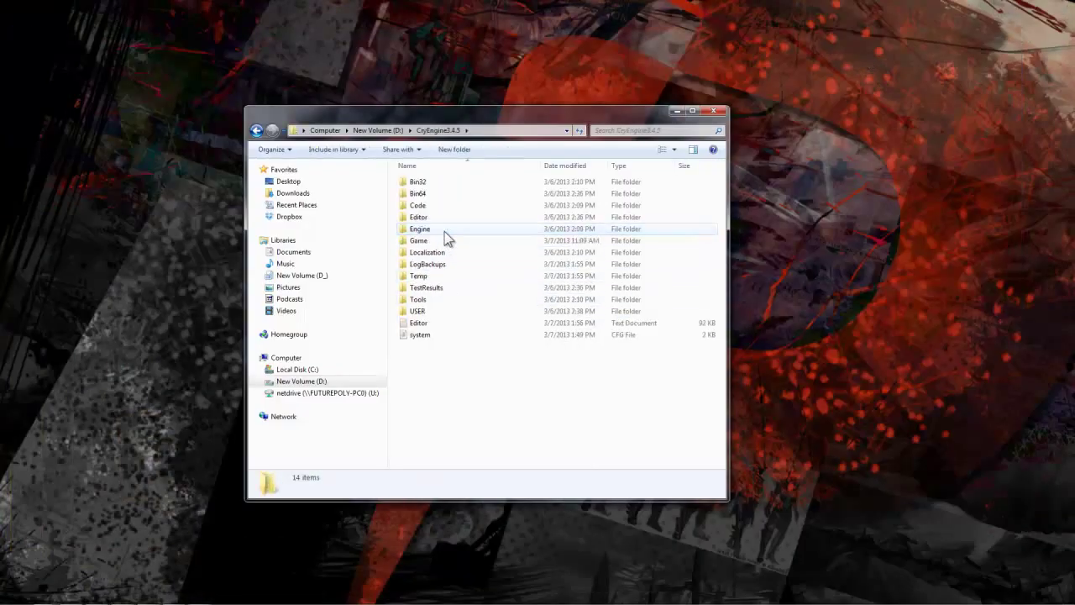
double_click(418, 193)
right_click(422, 406)
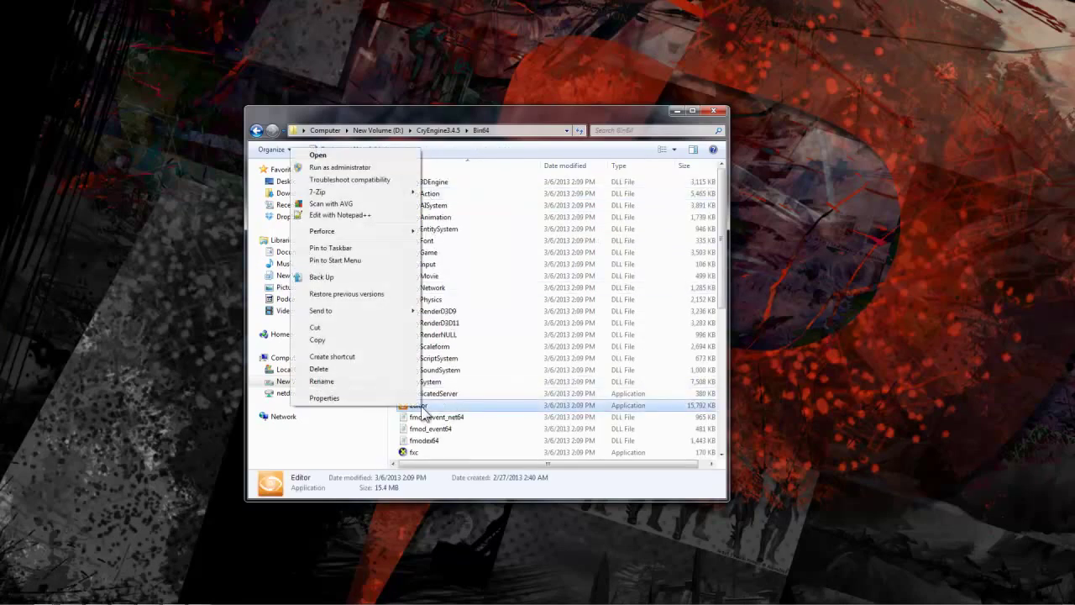
click(340, 170)
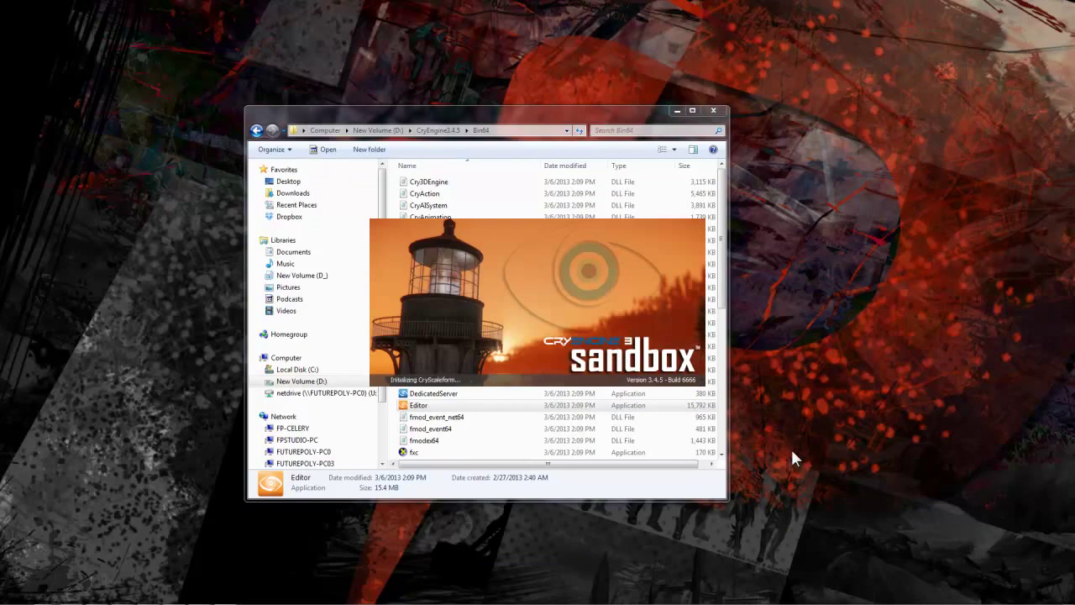
click(568, 316)
click(603, 366)
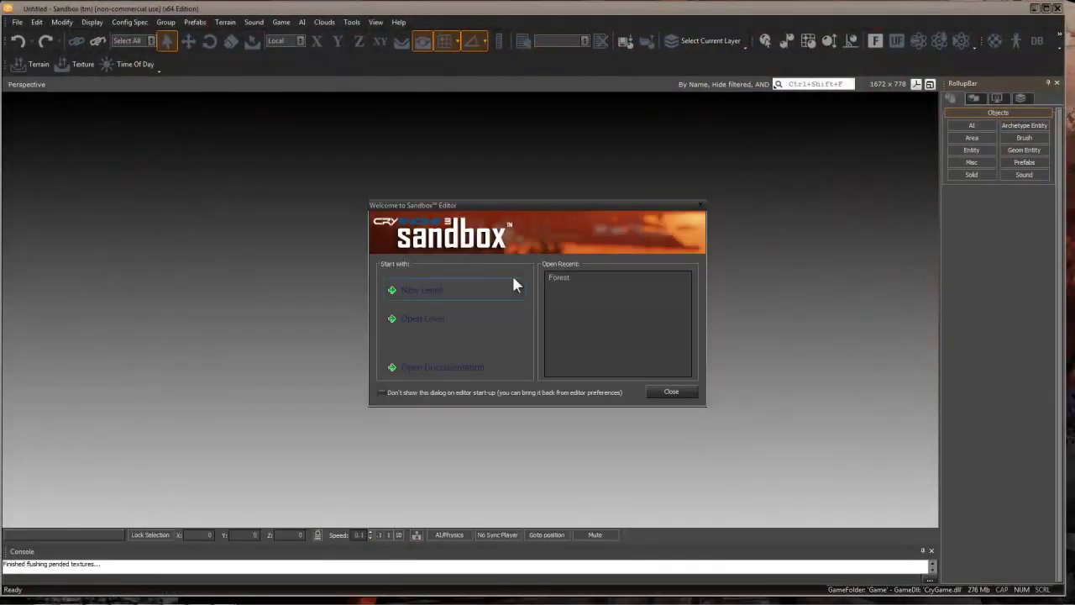
click(511, 283)
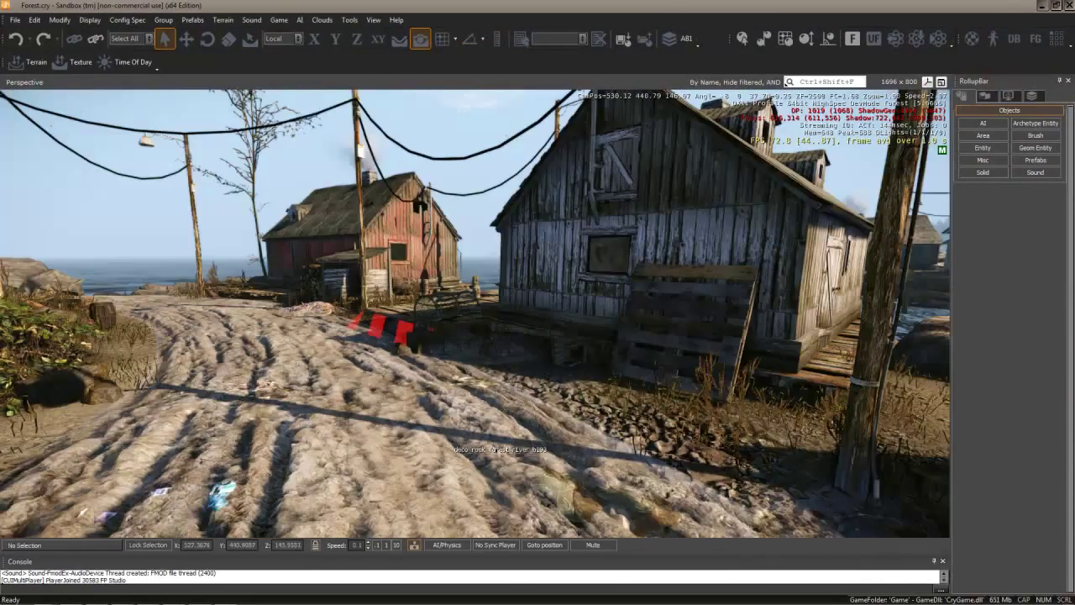
Find the yellowbox brush with the filter "yellow", place it on the dirt road beside the barn, and reposition it
click(1036, 135)
click(996, 437)
text(yellow)
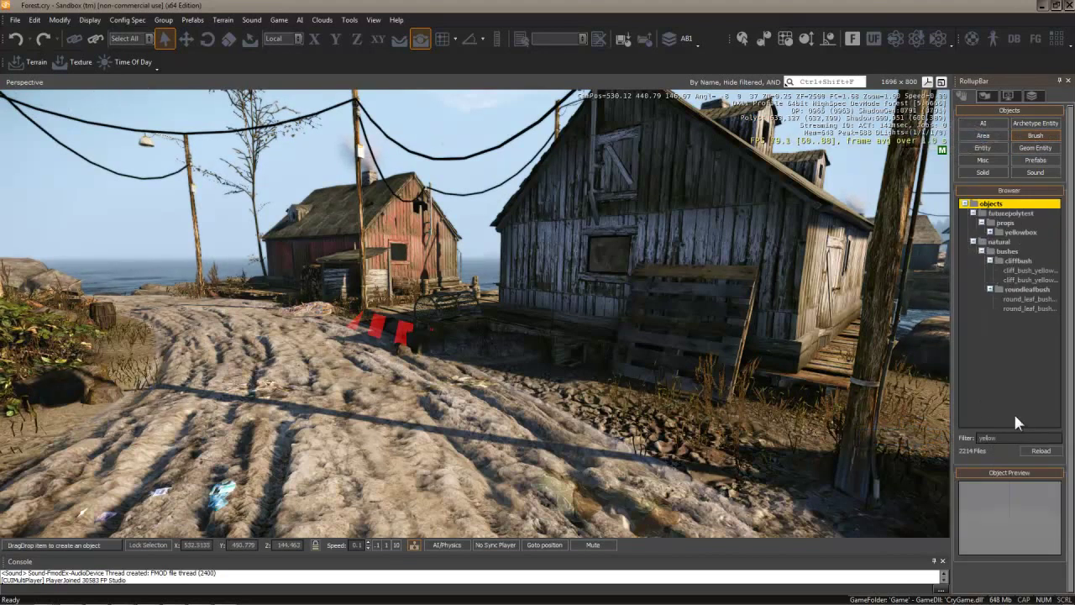
double_click(1006, 233)
click(1016, 242)
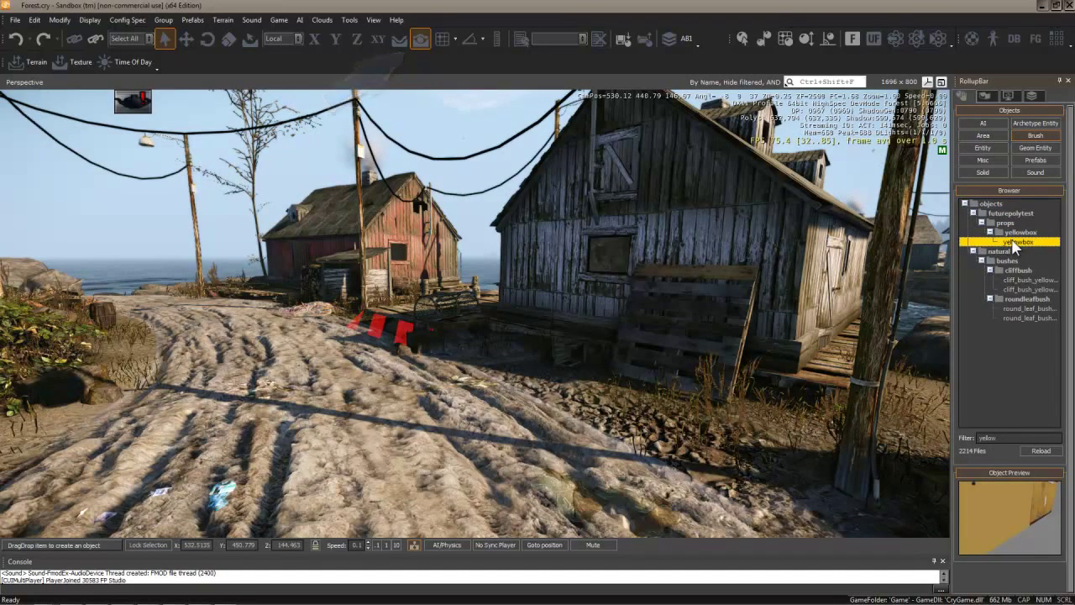
mouse_move(1015, 244)
mouse_down()
mouse_move(866, 263)
mouse_move(756, 336)
mouse_move(431, 384)
mouse_move(329, 321)
mouse_move(278, 344)
mouse_up()
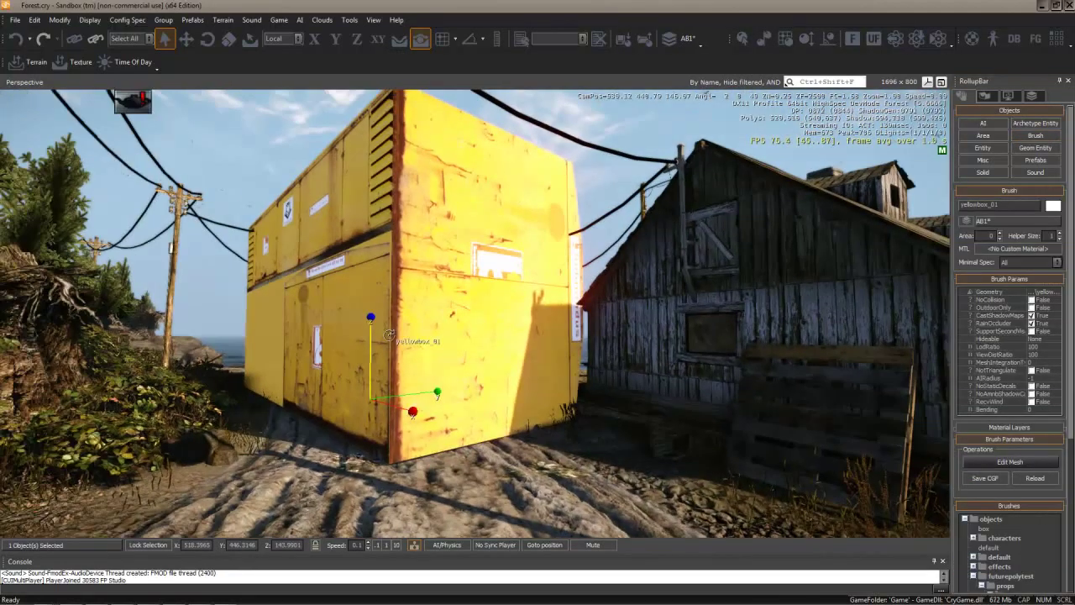
key(2)
drag(389, 335, 365, 252)
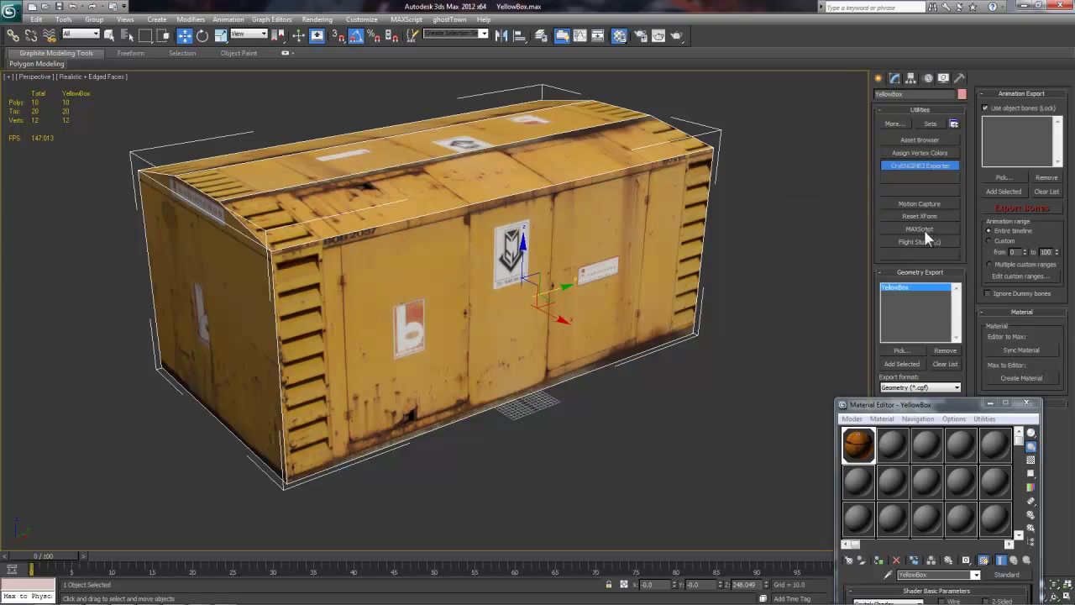
In 3ds Max, reset the YellowBox's transform with Reset XForm and re-export its nodes, overwriting YellowBox.cgf
click(921, 216)
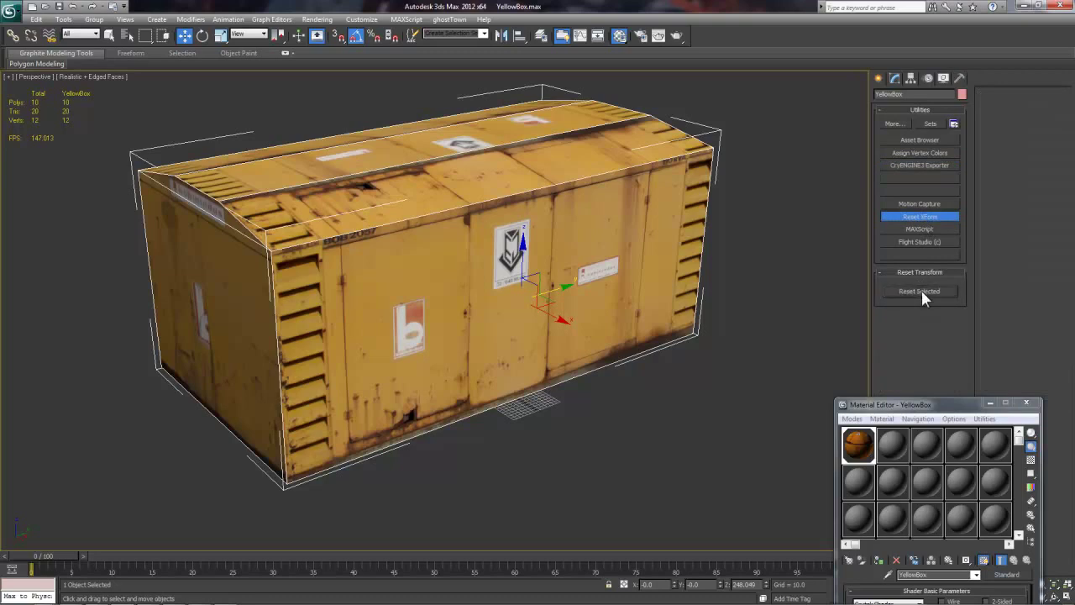
click(920, 164)
click(922, 446)
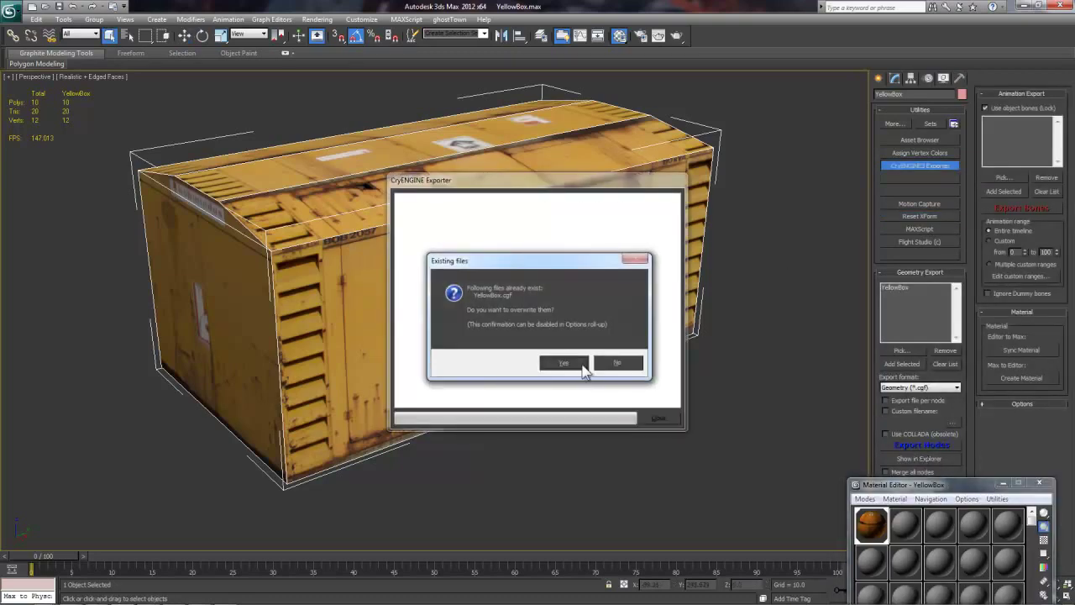
click(564, 362)
click(660, 418)
In Sandbox, move the yellow box off the wooden dock to the vegetated side of the dirt road
click(225, 597)
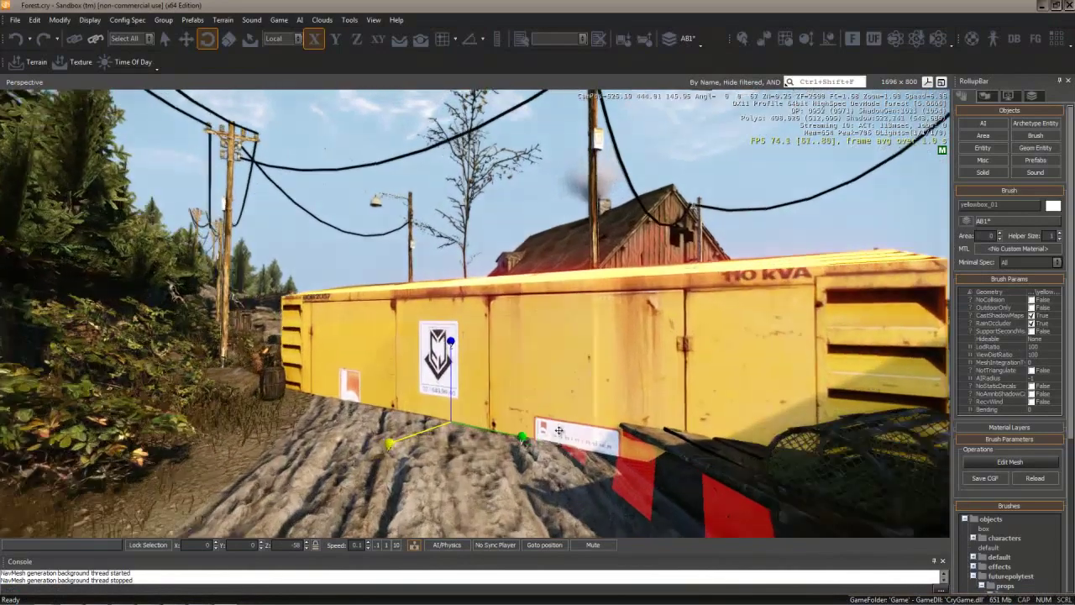
alt+middle_drag(559, 430, 487, 362)
key(1)
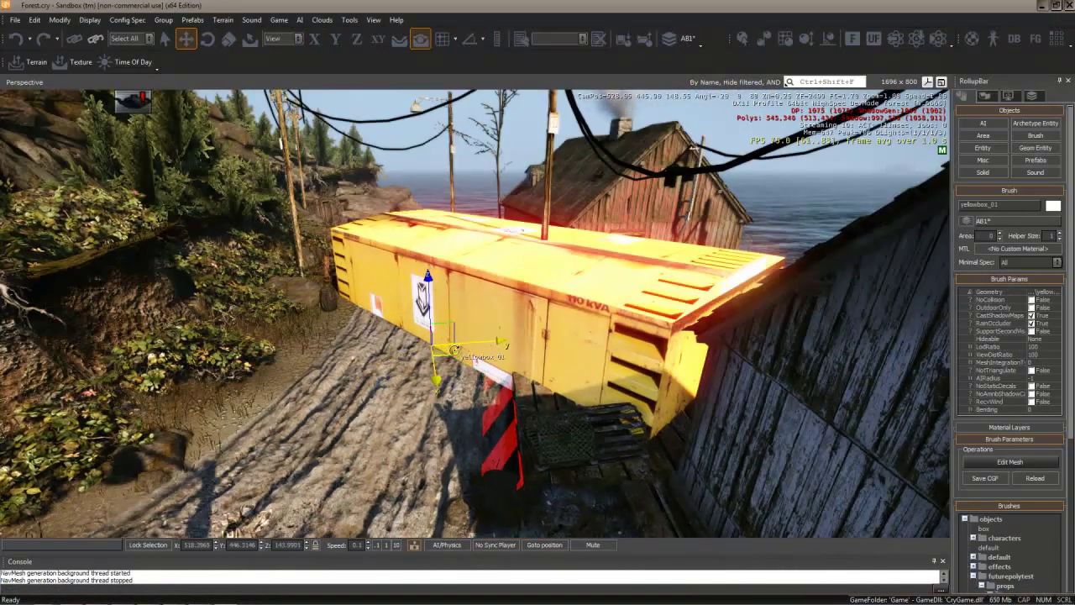
key(2)
drag(443, 331, 320, 328)
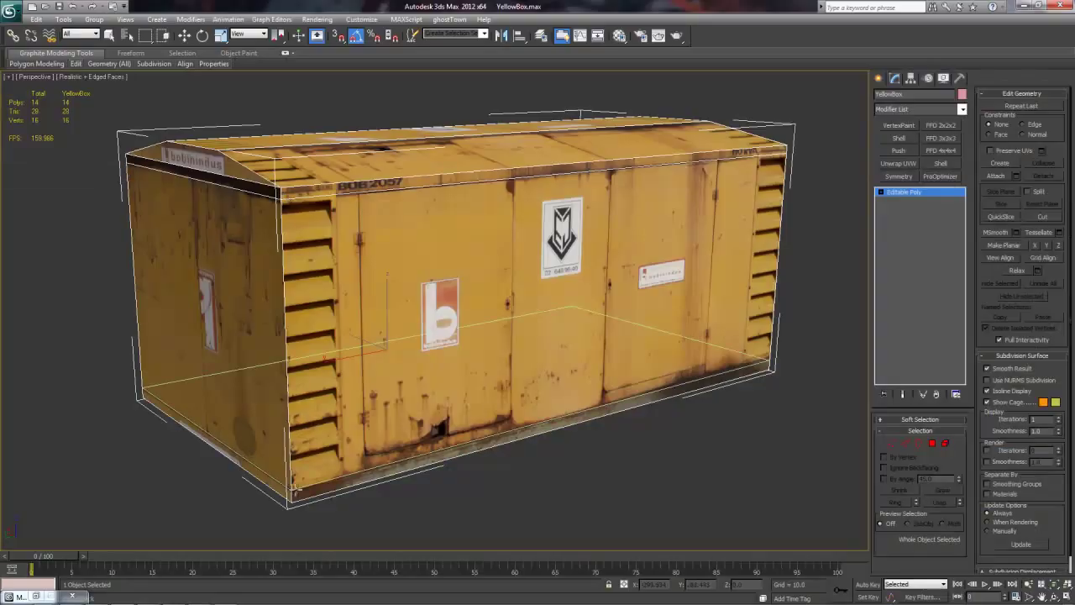
In 3ds Max, extrude the YellowBox's edges into rims around the roof and base, and re-export it over YellowBox.cgf
key(4)
key(shift+e)
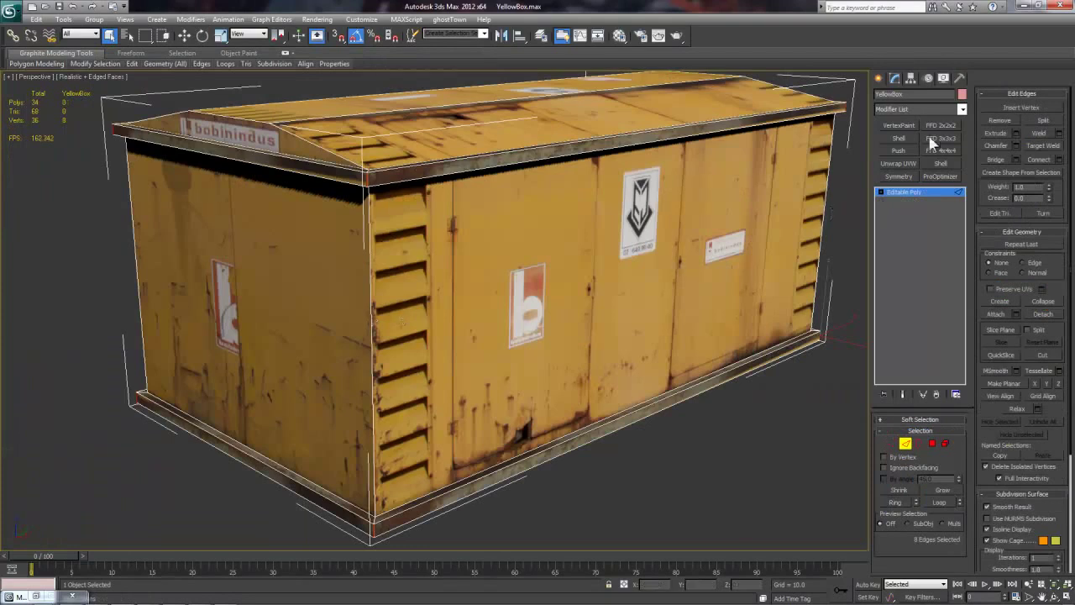
click(961, 78)
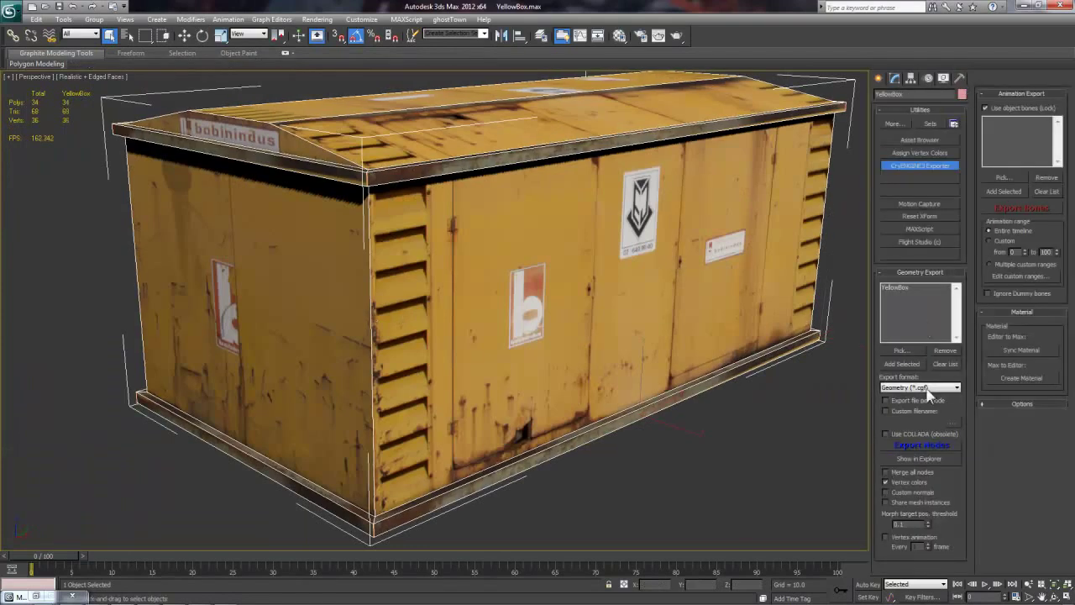
click(929, 444)
click(560, 362)
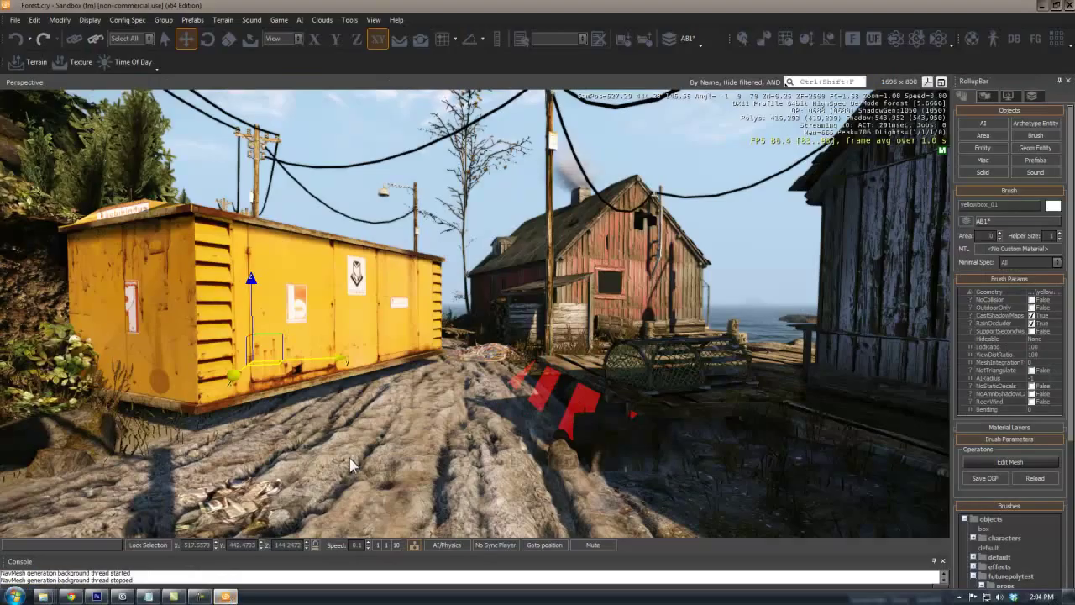
Inspect the yellow box from several sides in the Forest level and walk up to it in game mode
key(w)
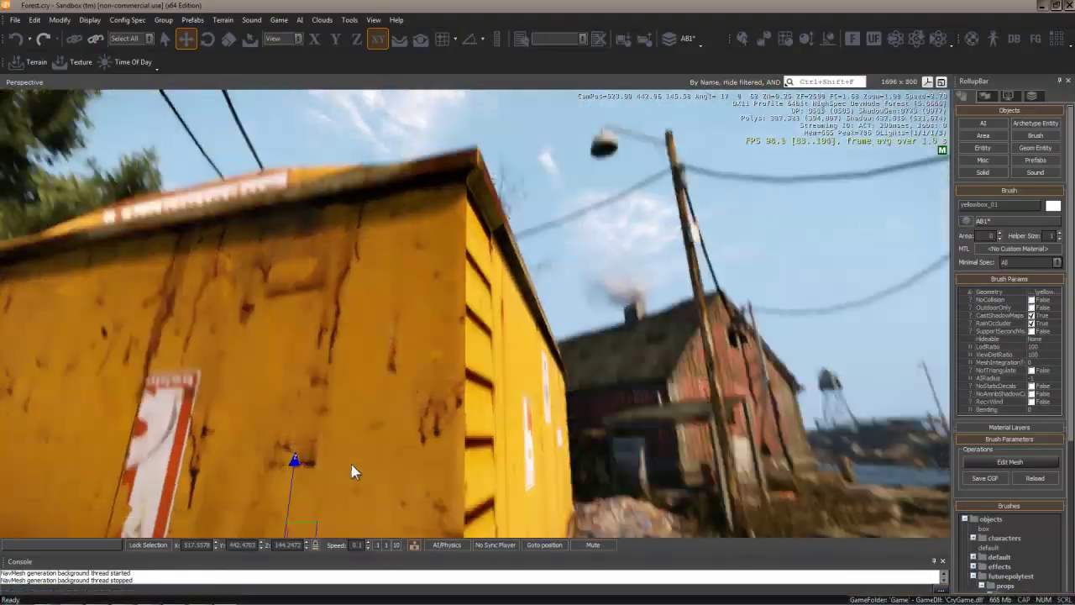
key(a)
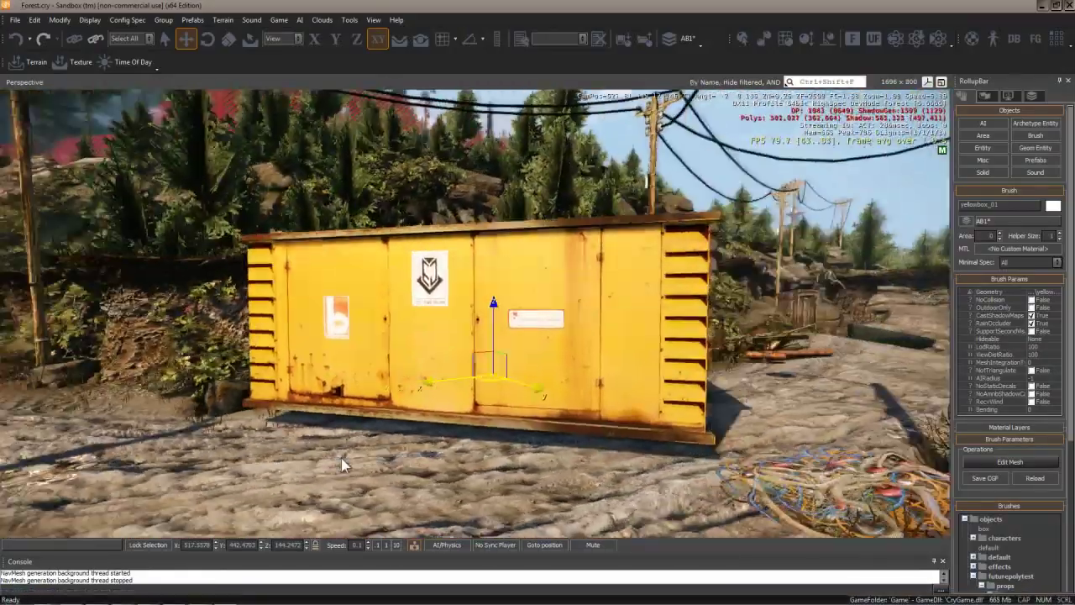
key(a)
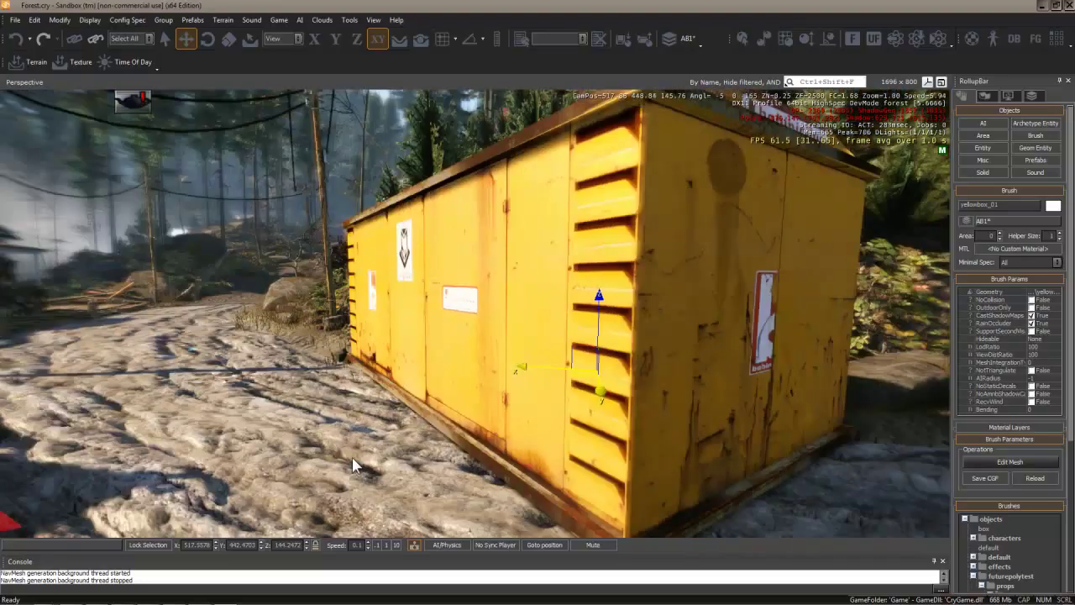
key(d)
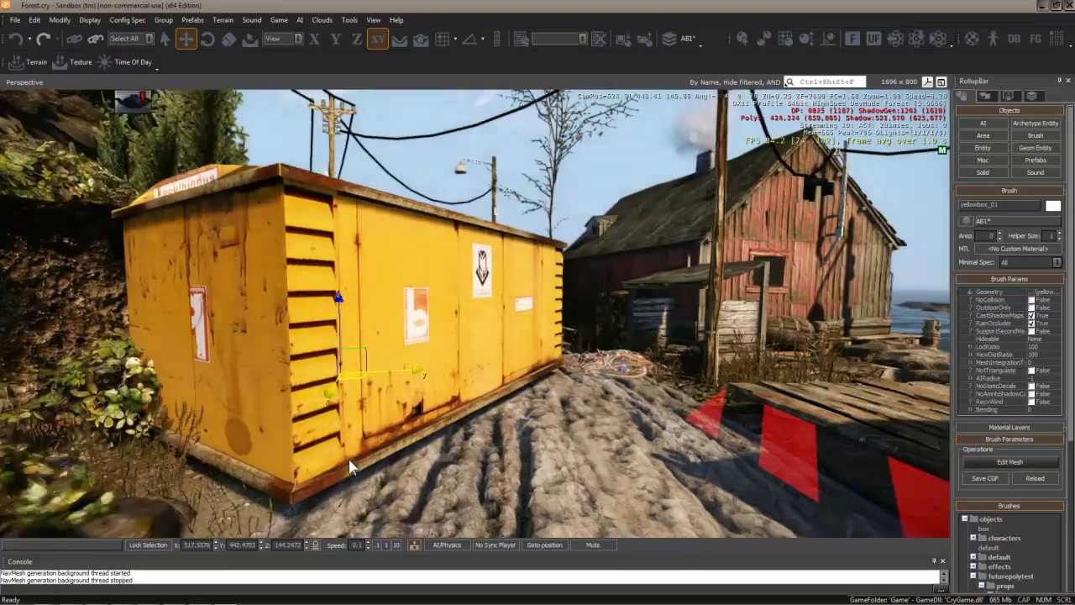
key(w)
key(s)
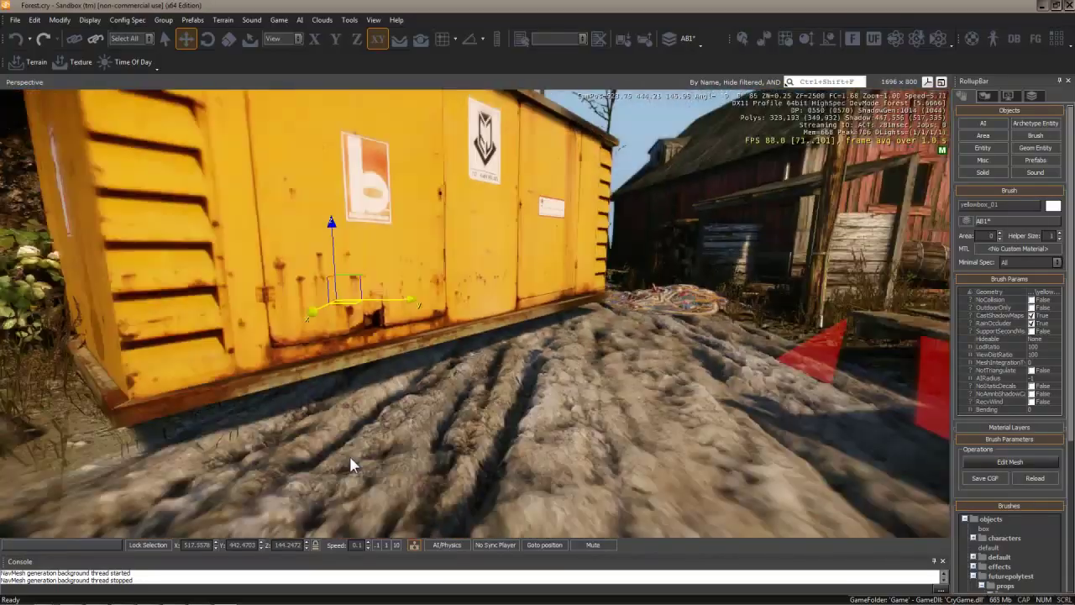
key(ctrl+g)
key(w)
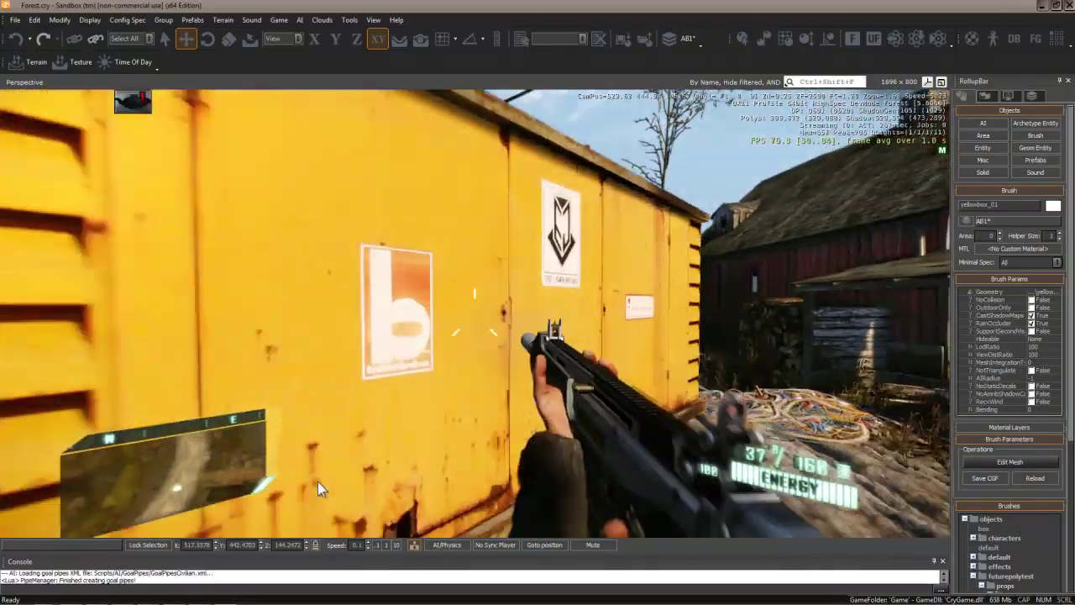